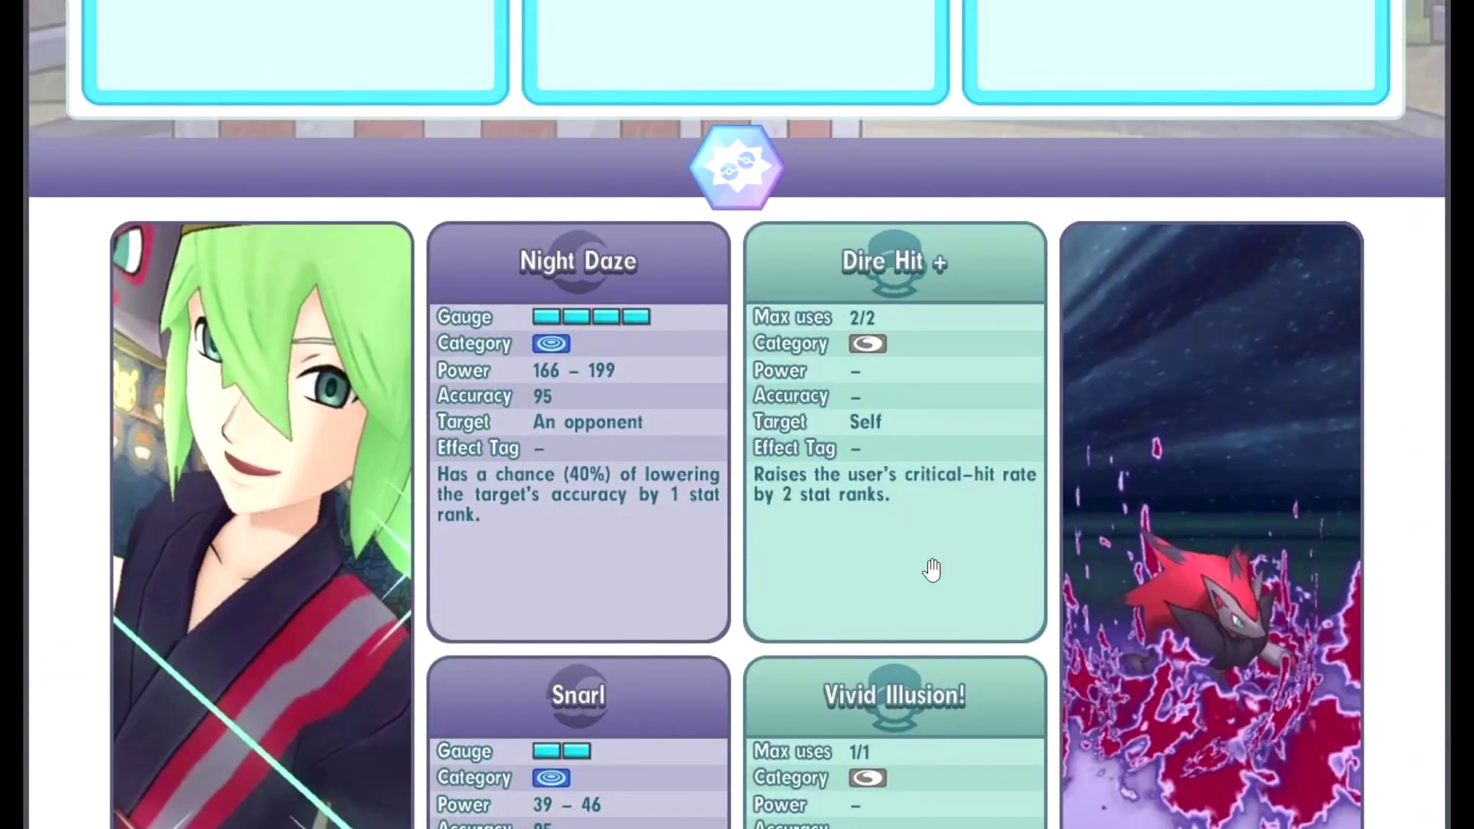
Light the second potential gem to unlock more of N and Zoroark's grid tiles
scroll(764, 228, up, 5)
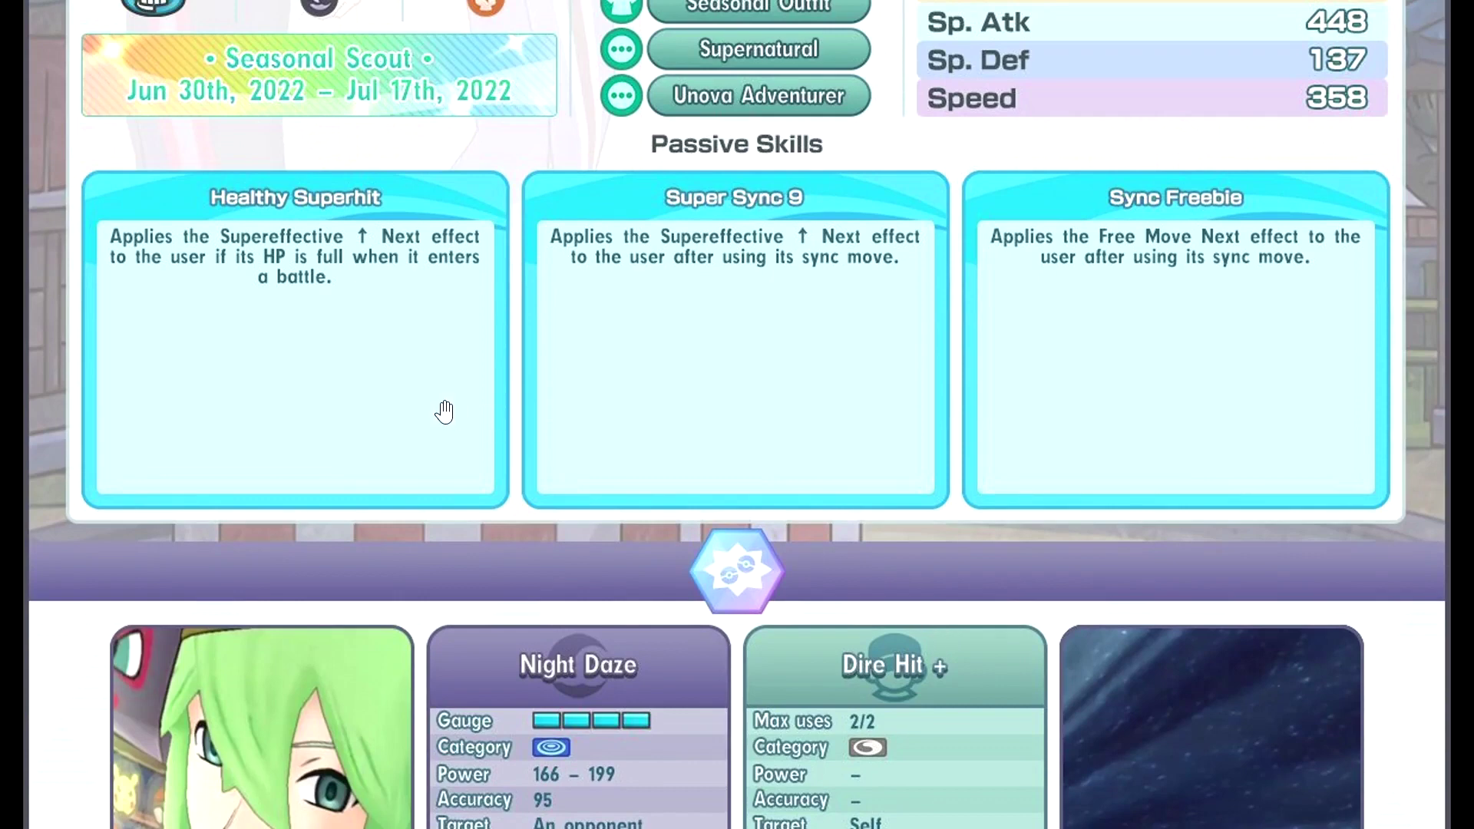
scroll(806, 612, down, 10)
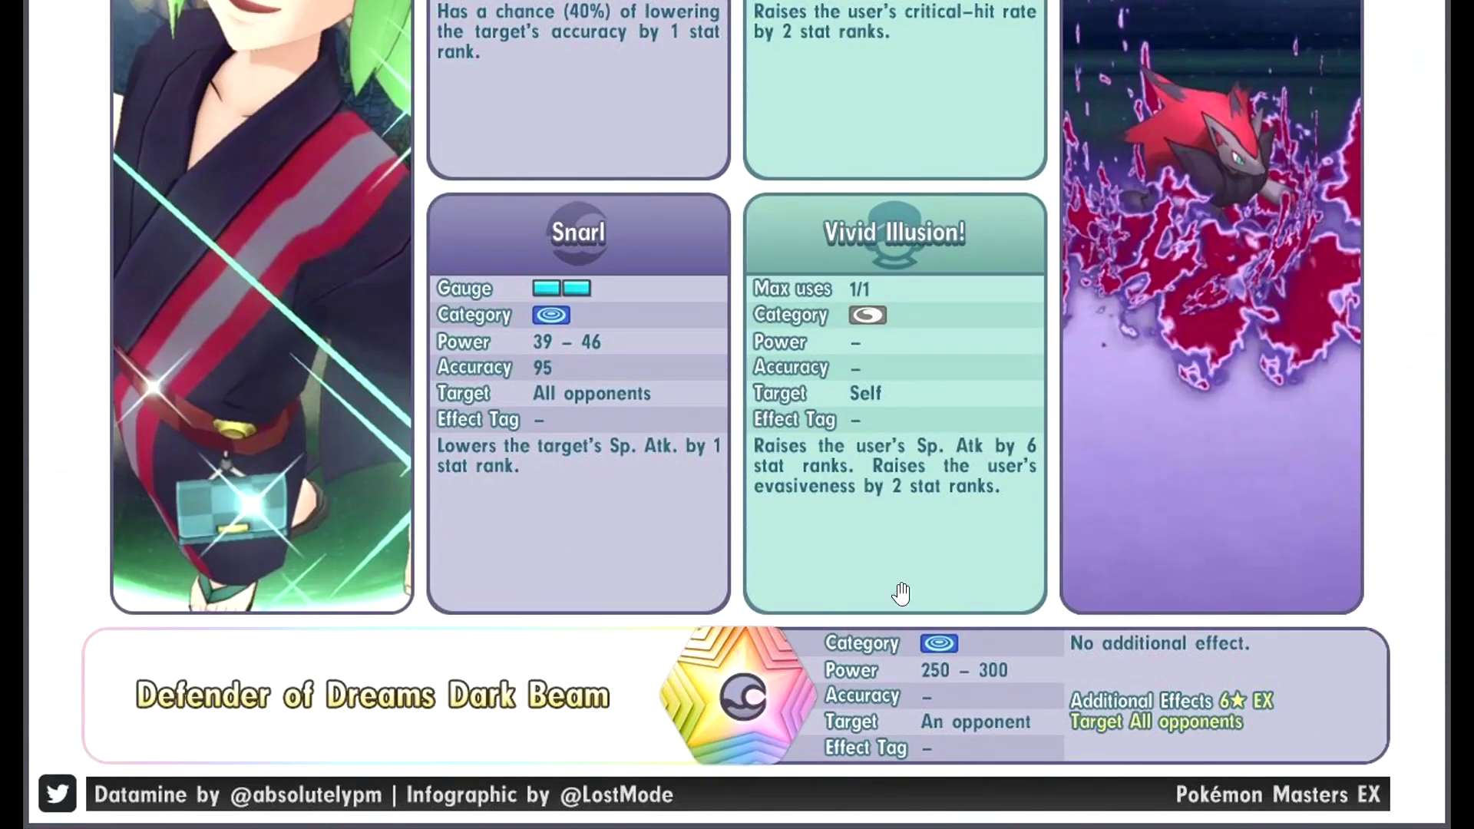
scroll(714, 360, up, 3)
scroll(737, 321, up, 3)
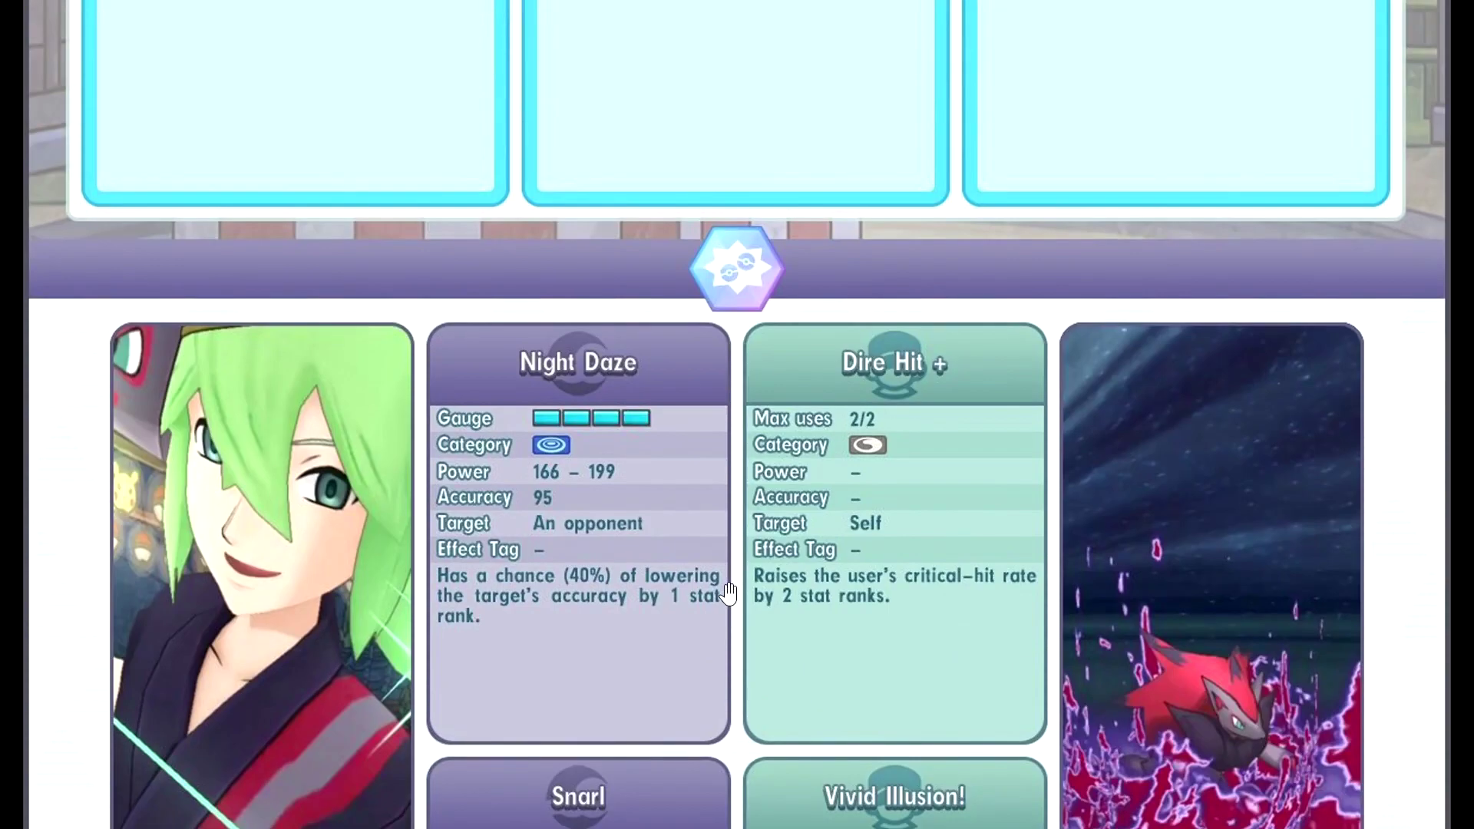
scroll(620, 618, down, 2)
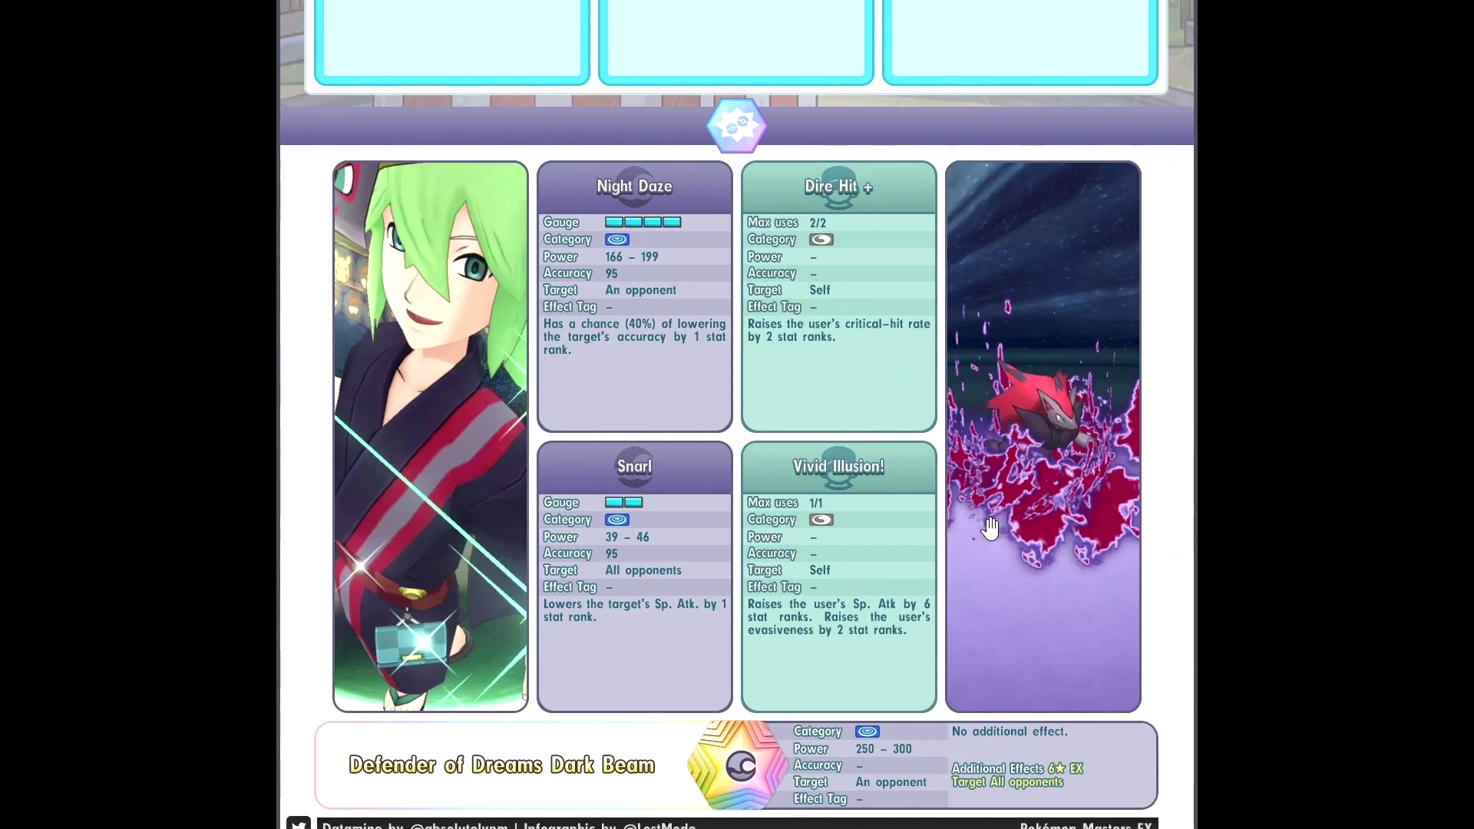
scroll(990, 476, up, 3)
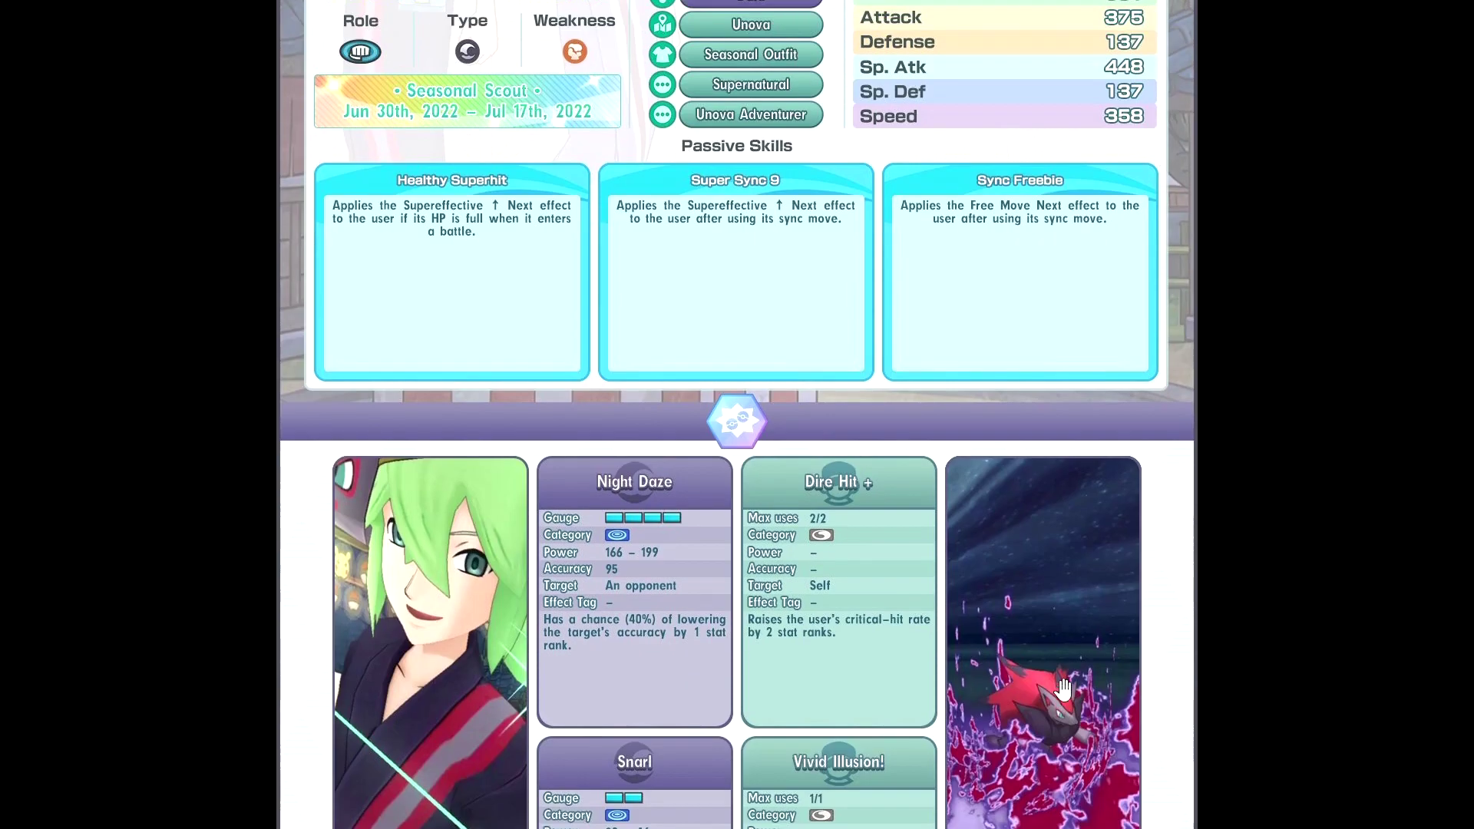
scroll(1019, 385, up, 2)
scroll(1090, 449, down, 2)
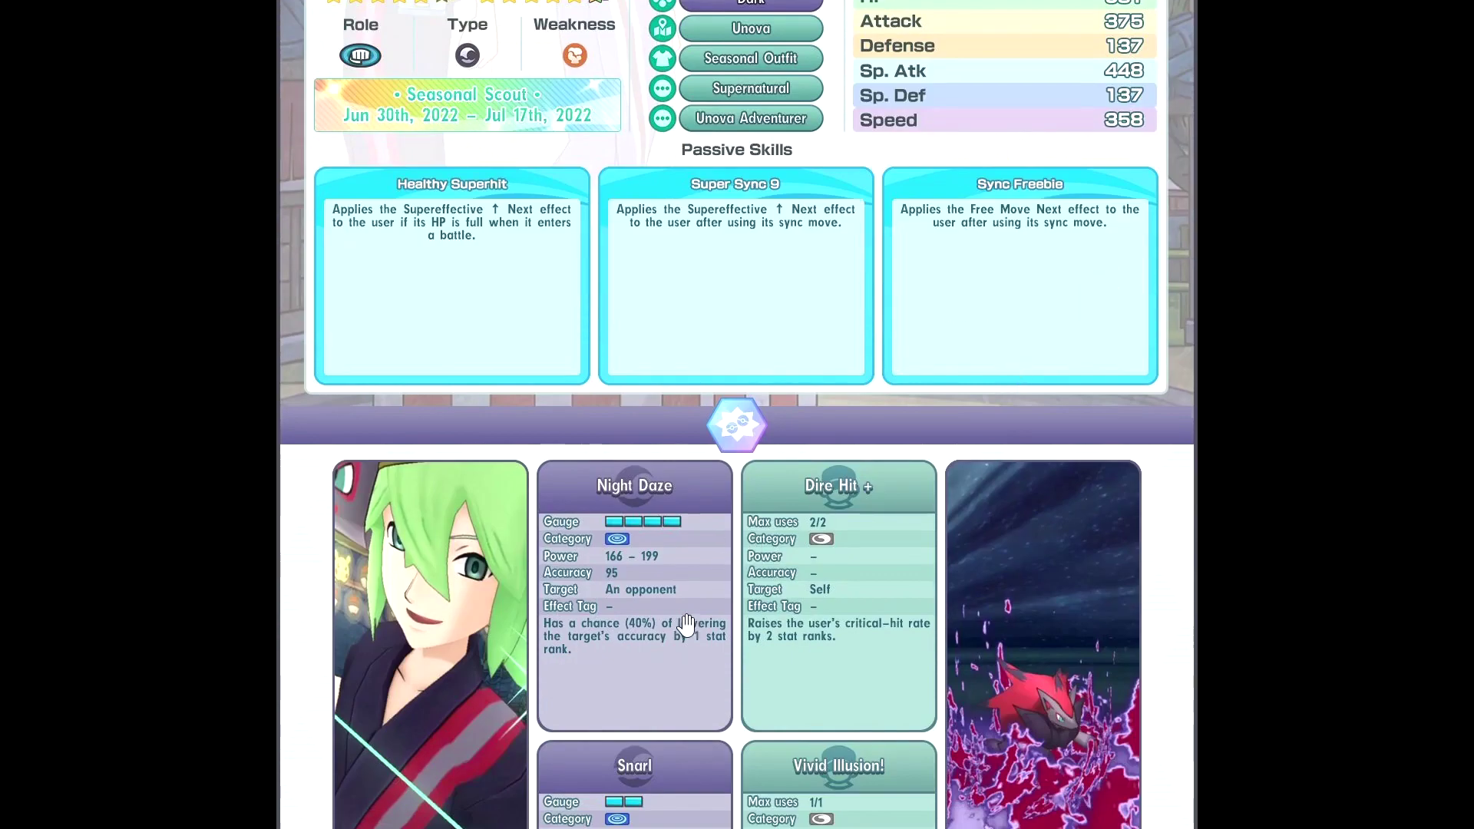
scroll(668, 576, up, 2)
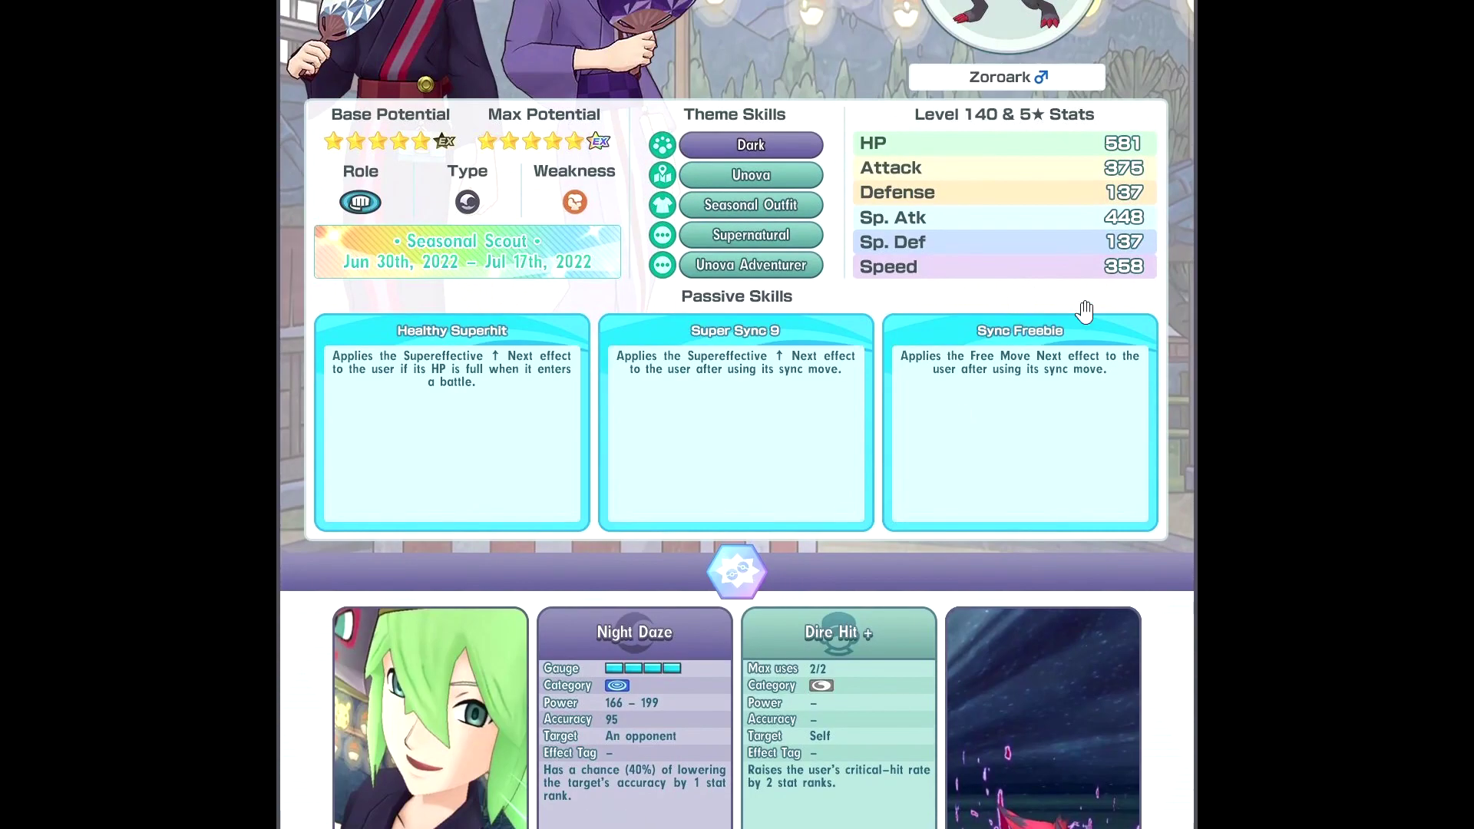
scroll(842, 595, down, 1)
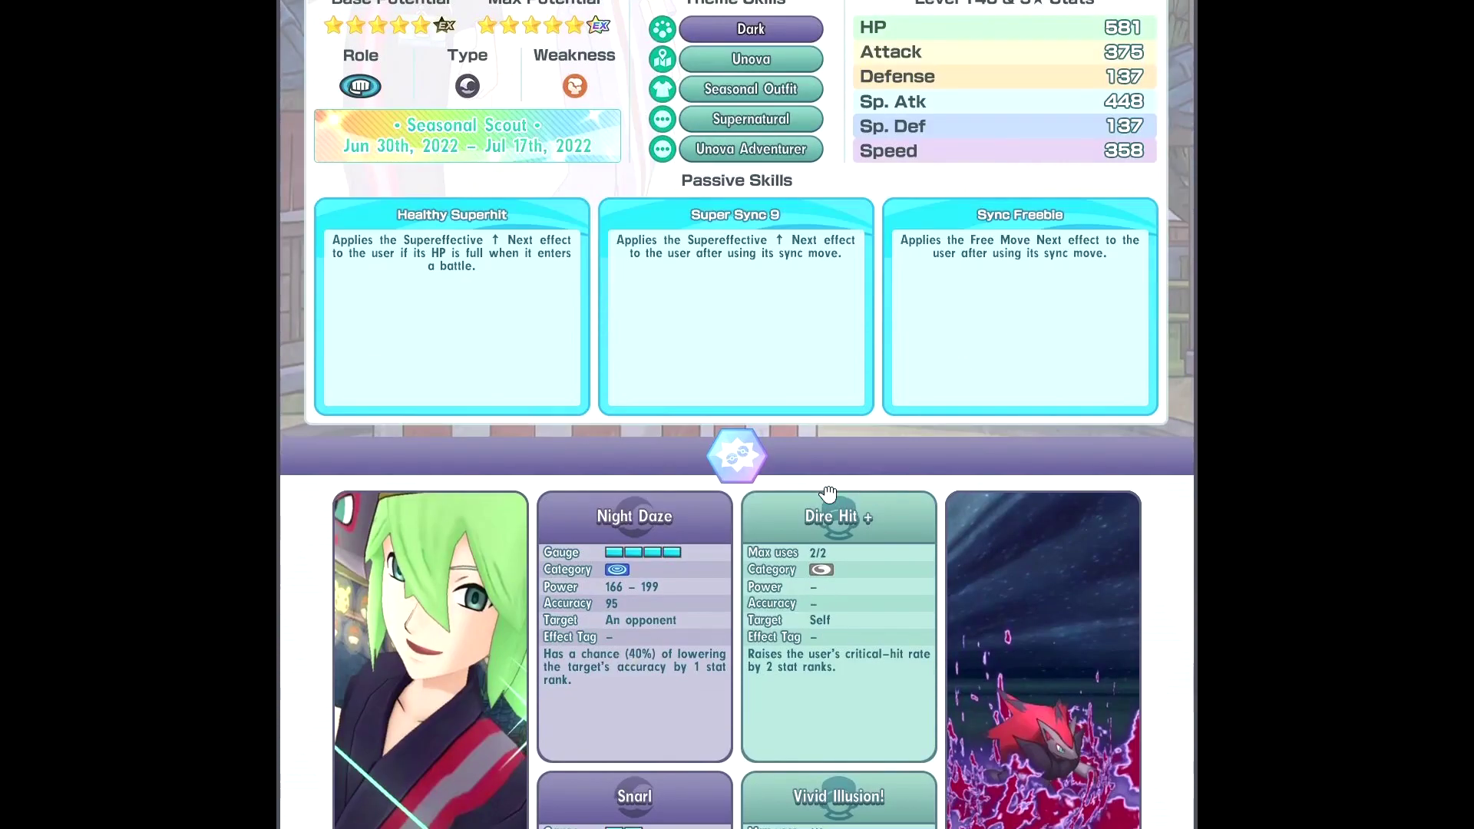
scroll(590, 513, up, 2)
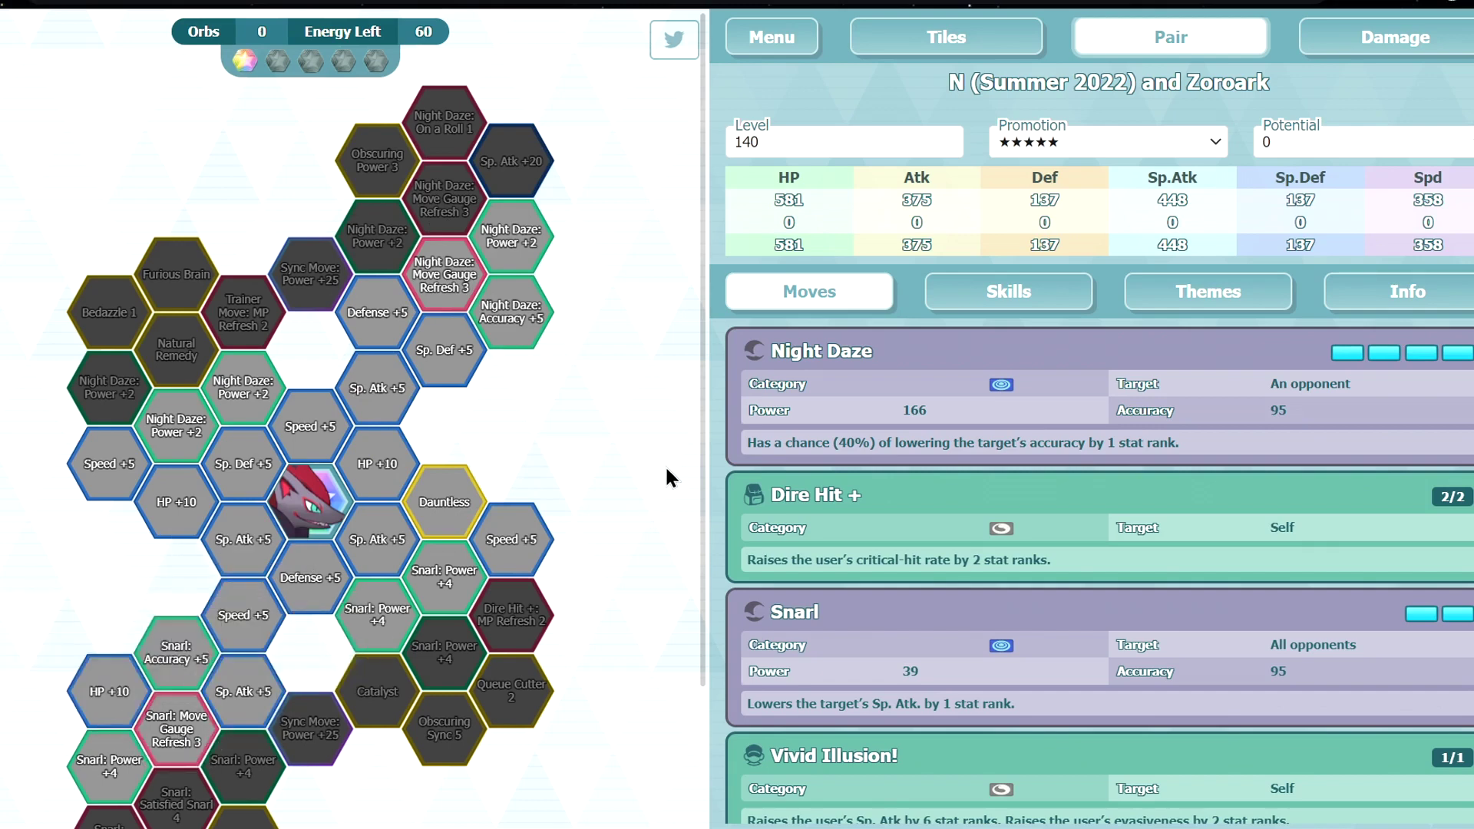
click(272, 74)
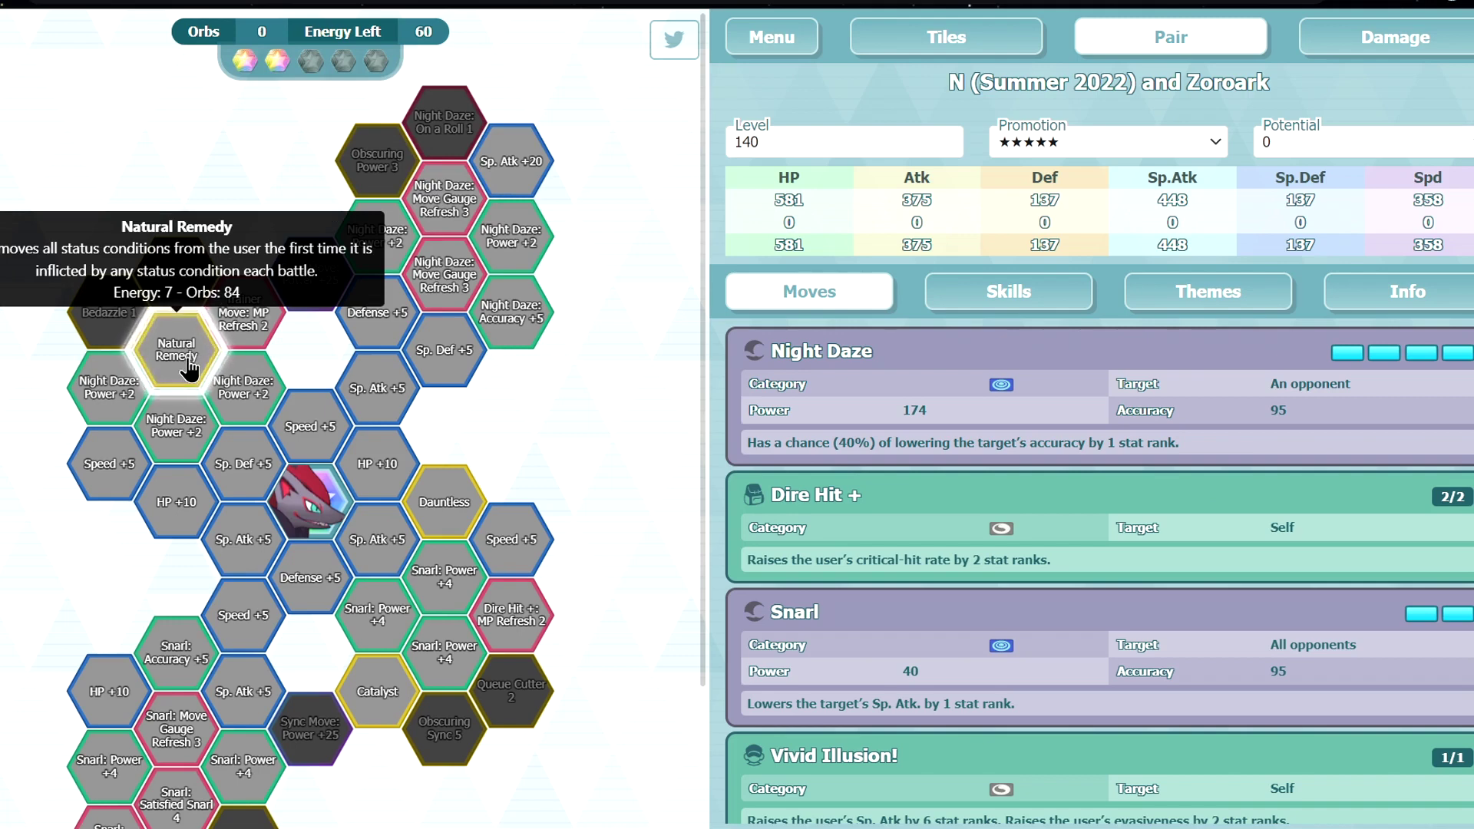
Check the pair's passive skills, then light the third gem, raising Night Daze to 182
scroll(39, 552, down, 2)
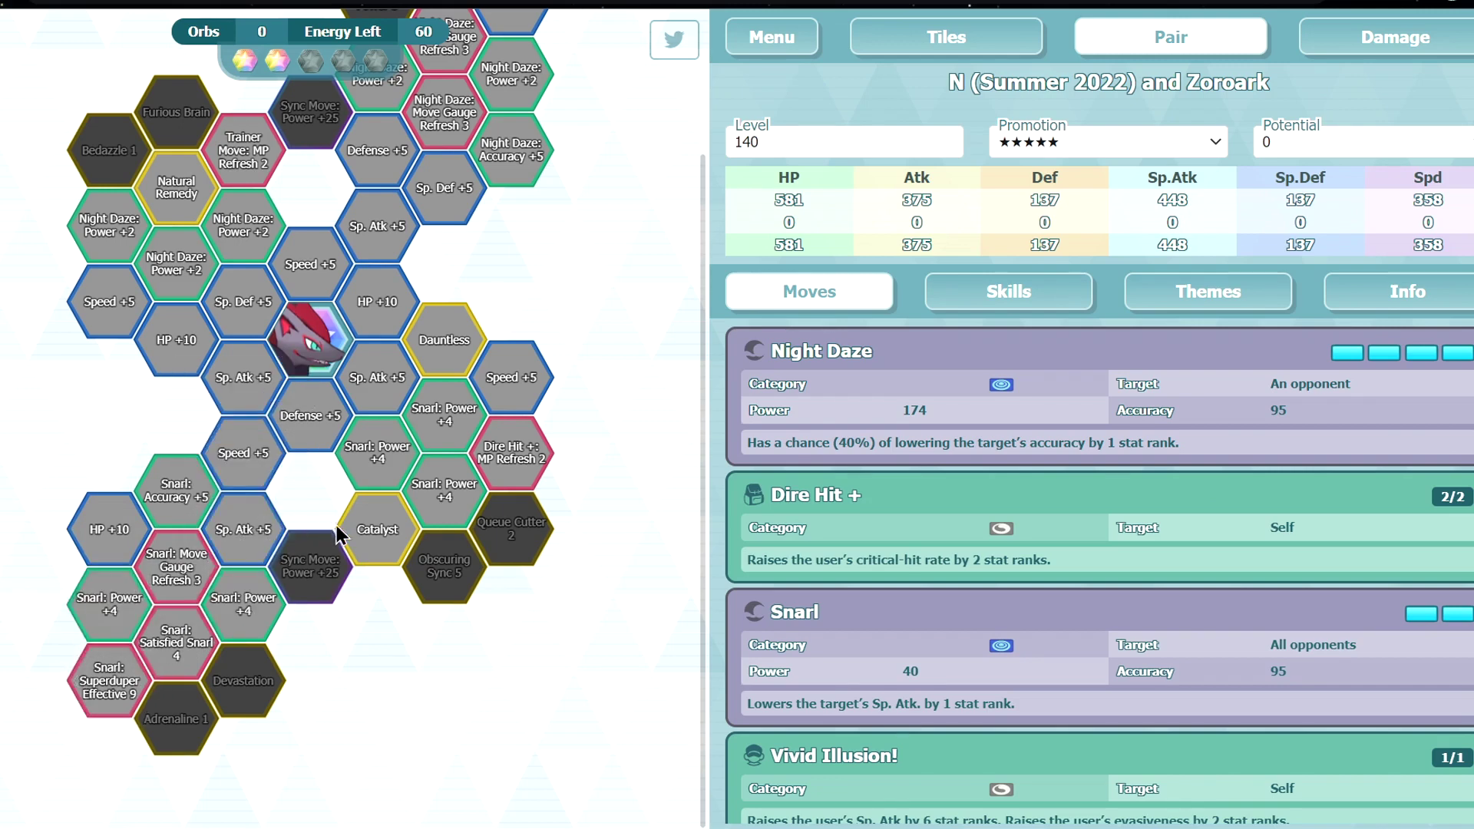
mouse_move(355, 543)
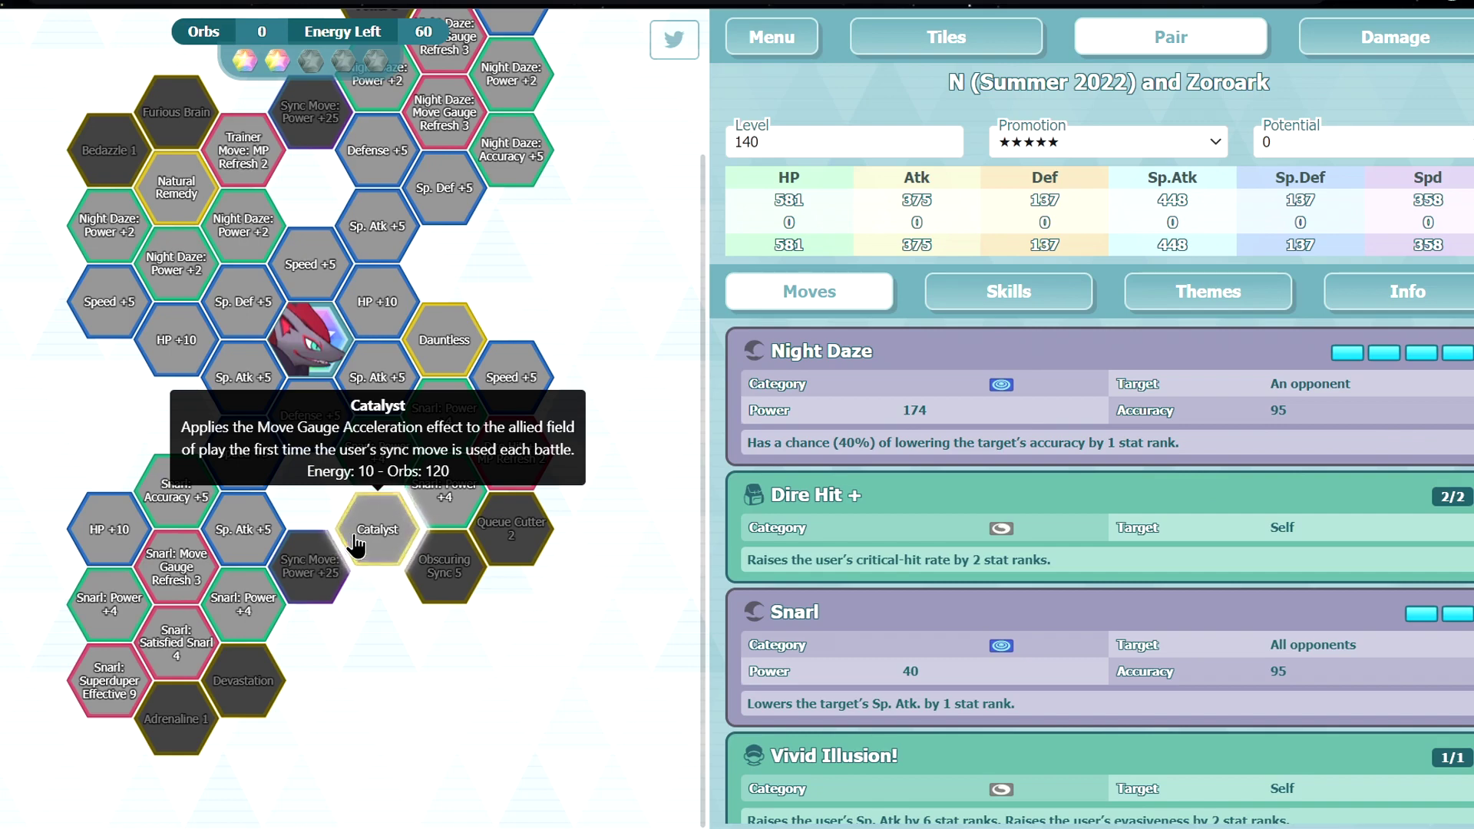
click(997, 301)
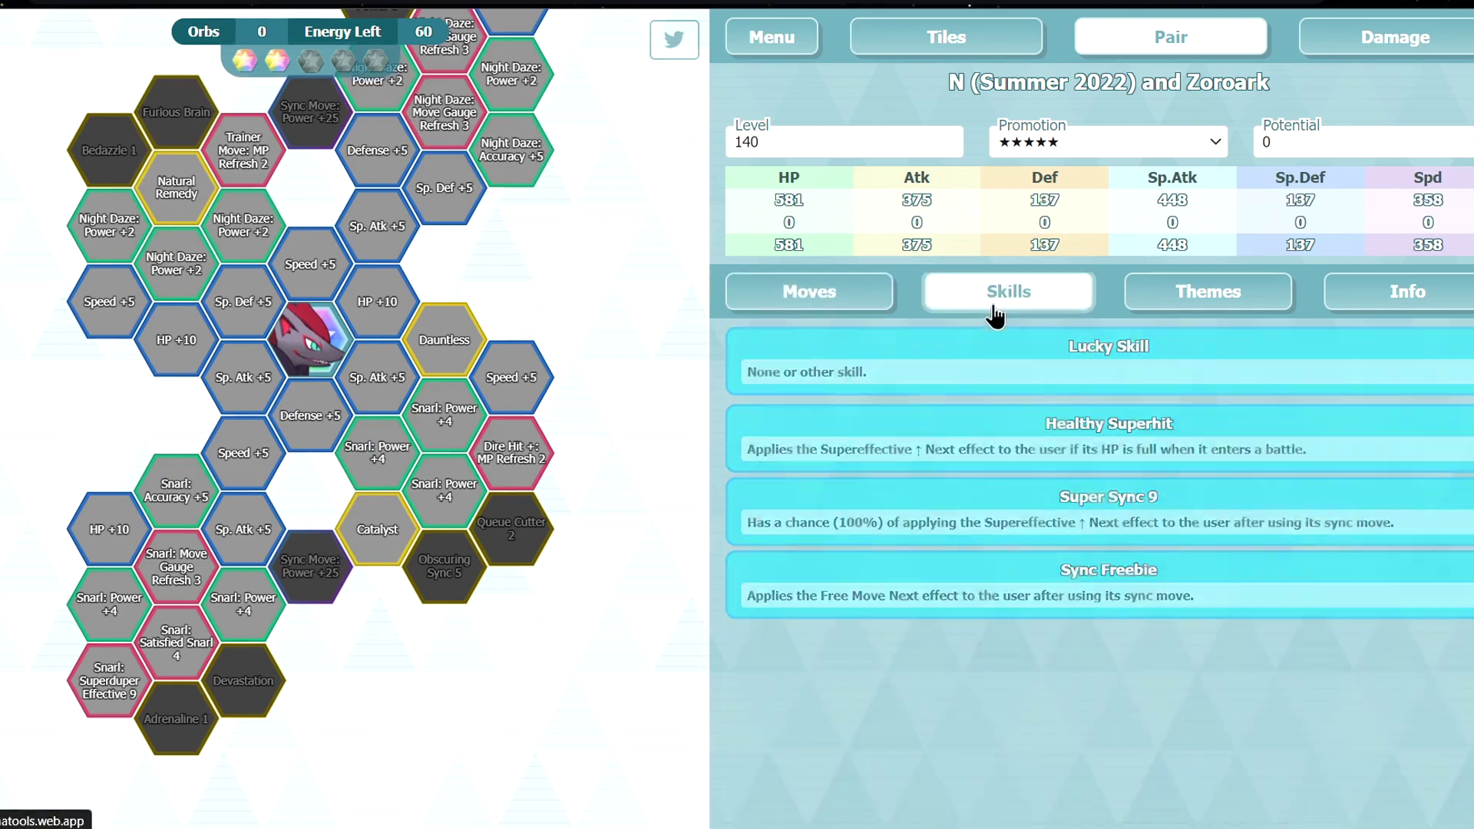
click(862, 306)
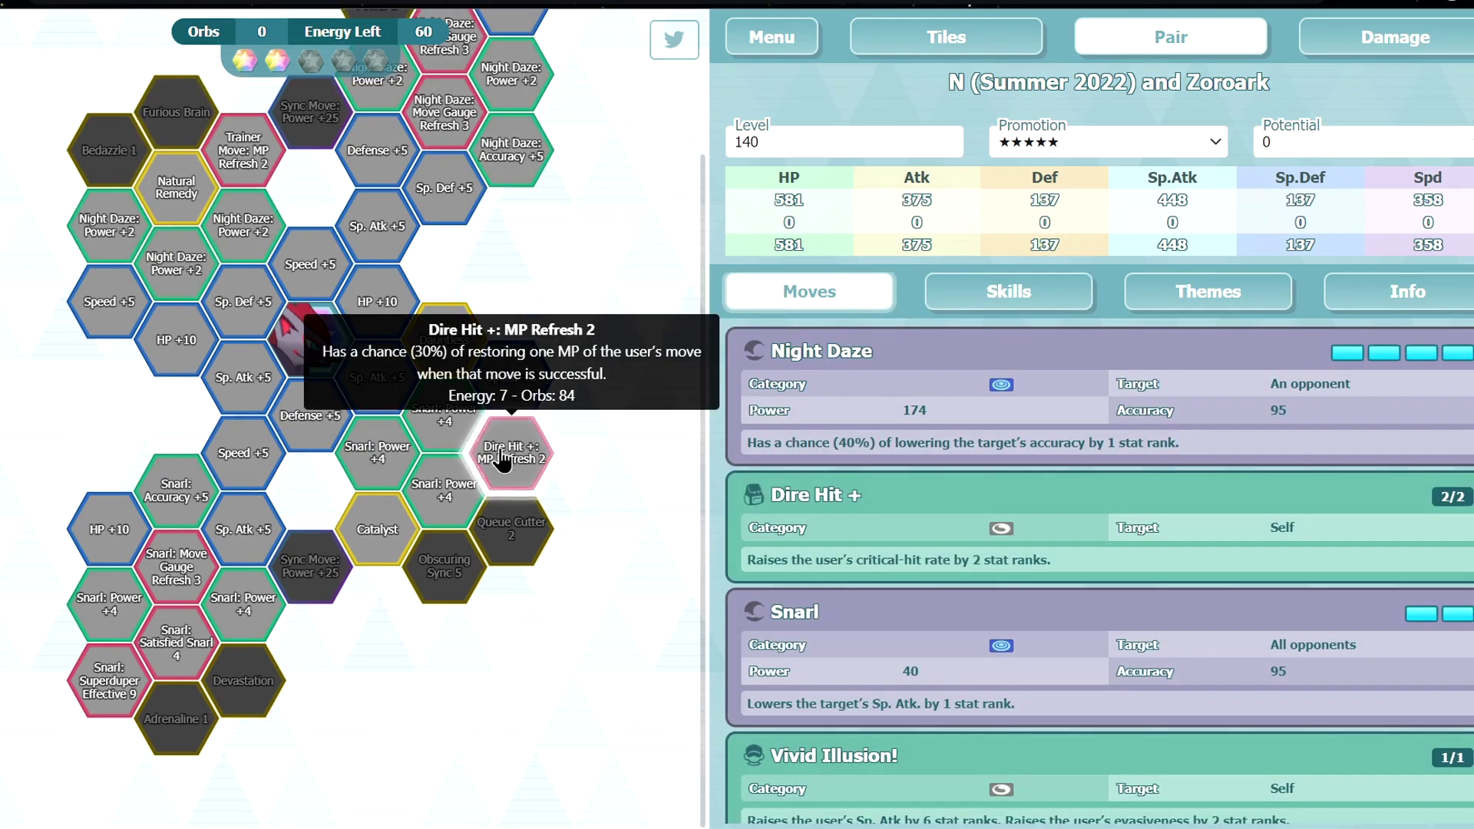
scroll(510, 451, up, 2)
click(310, 61)
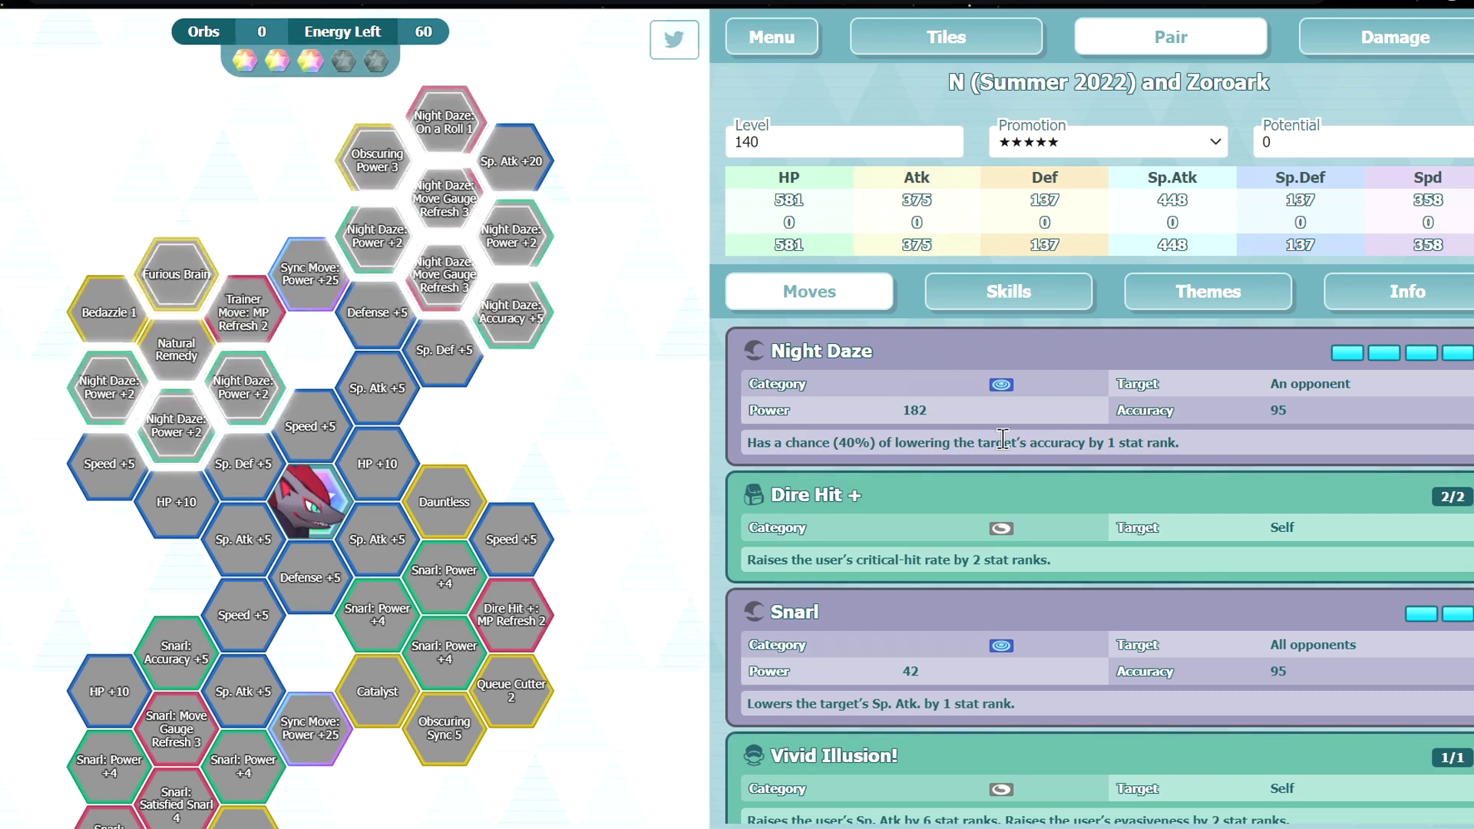
Read the Obscuring Sync 5 tile and find Defender of Dreams Dark Beam at 275 power
scroll(238, 683, down, 2)
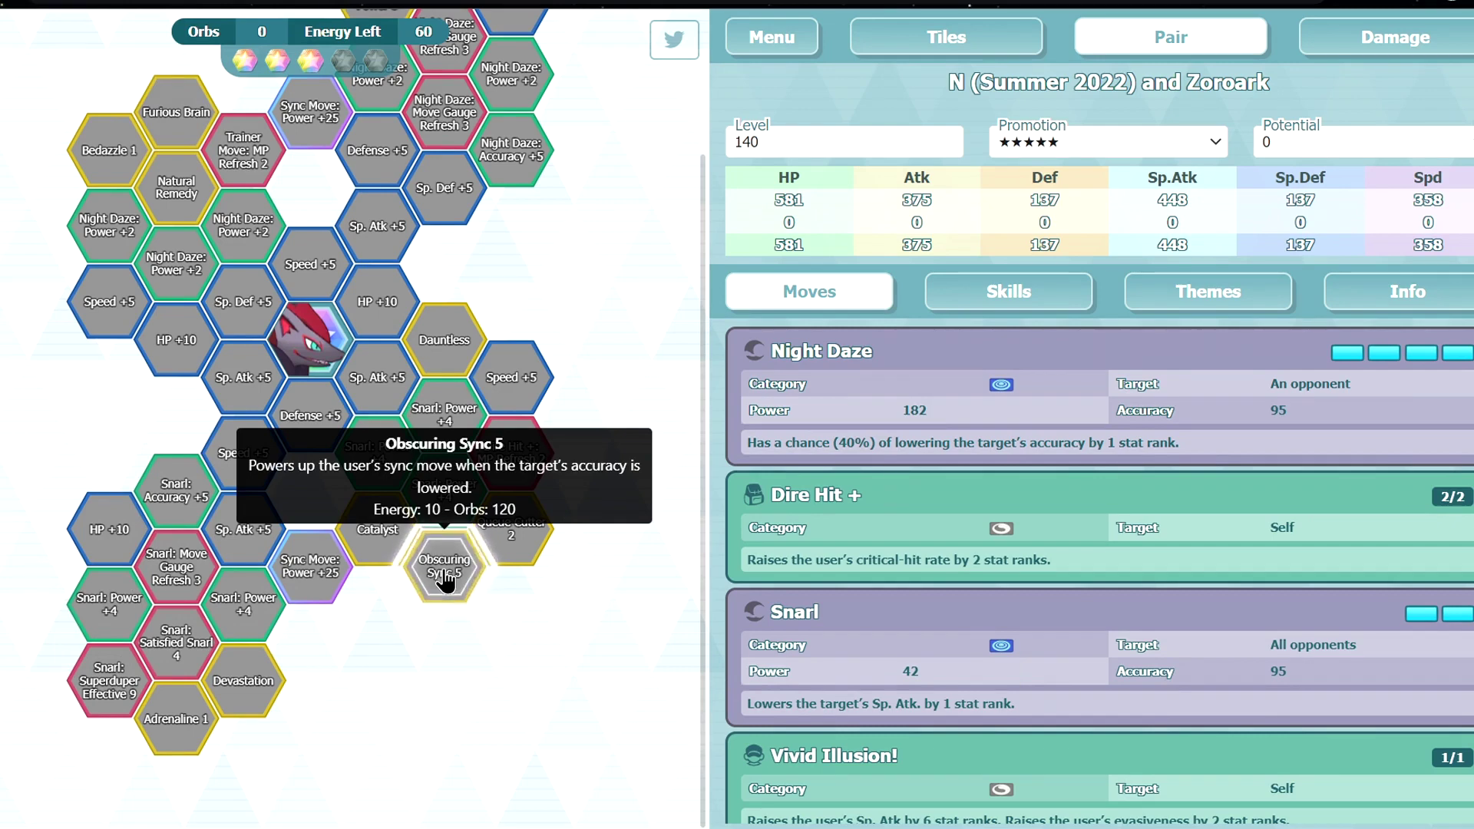
mouse_move(509, 551)
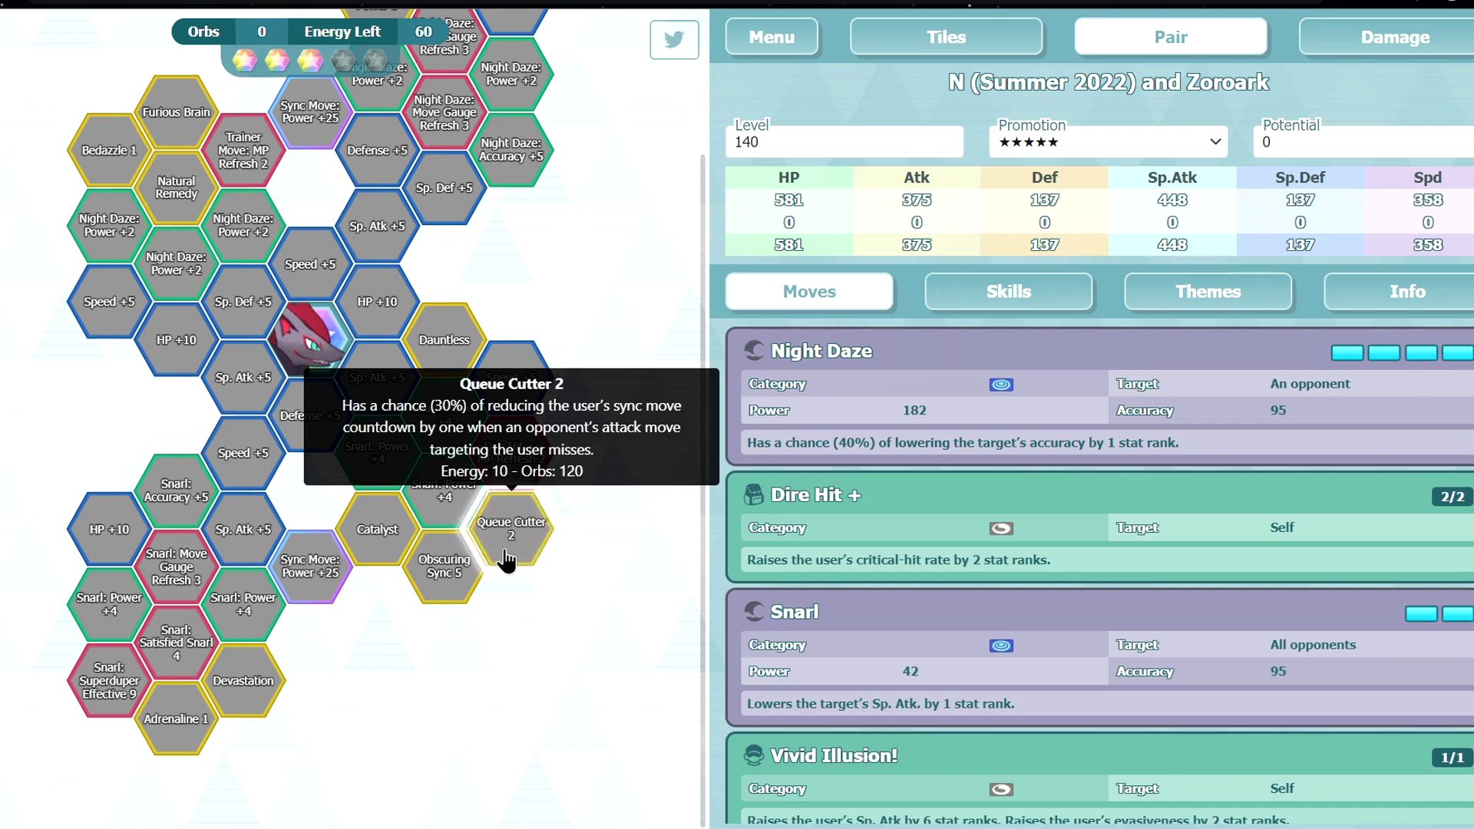
scroll(950, 680, down, 2)
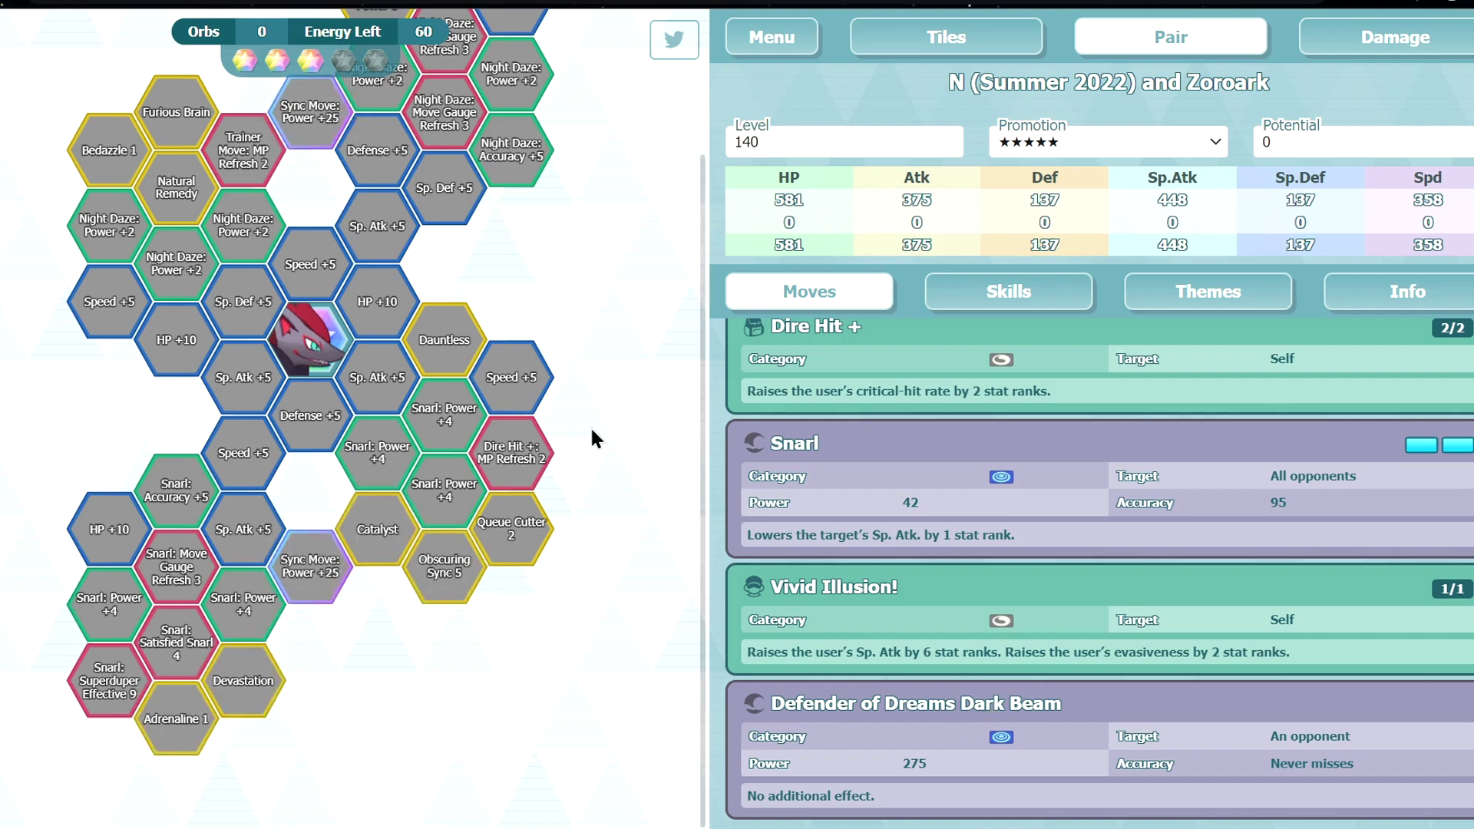
scroll(590, 449, up, 2)
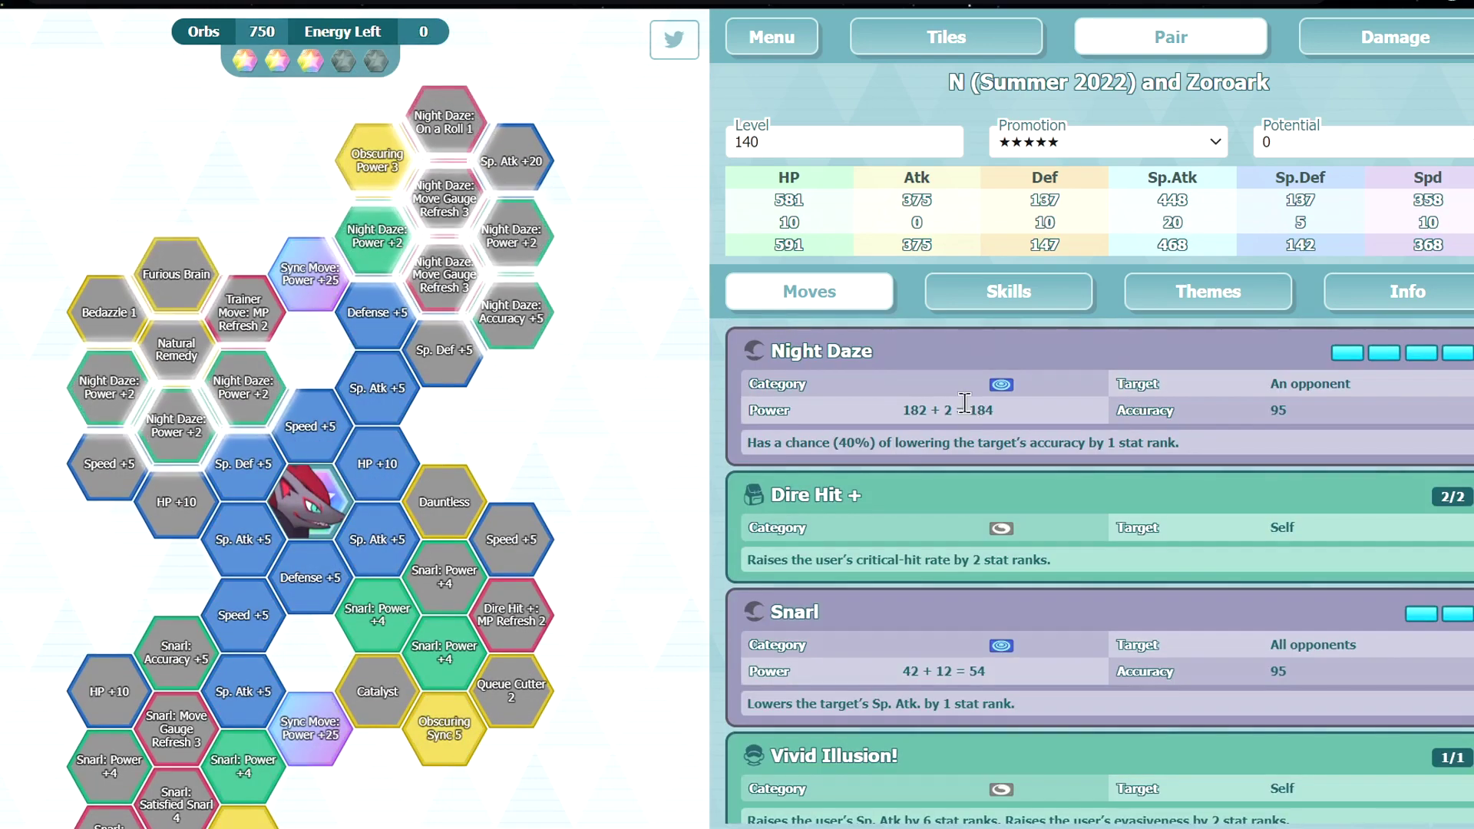
Review the finished 750-orb grid and moves, then bring up the Damage calculation dialog
scroll(1057, 624, down, 1)
scroll(901, 616, down, 2)
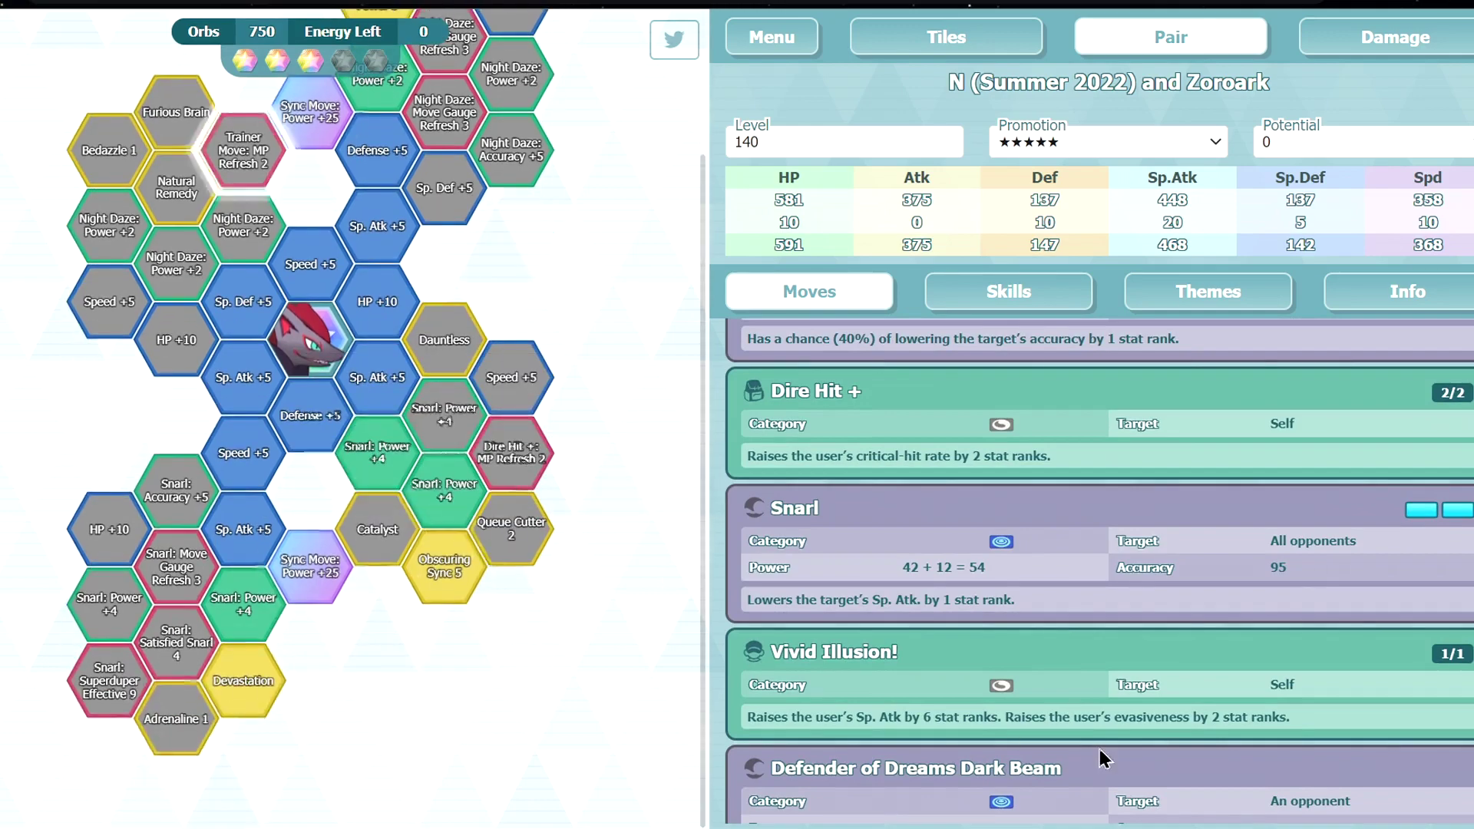
scroll(1064, 718, up, 1)
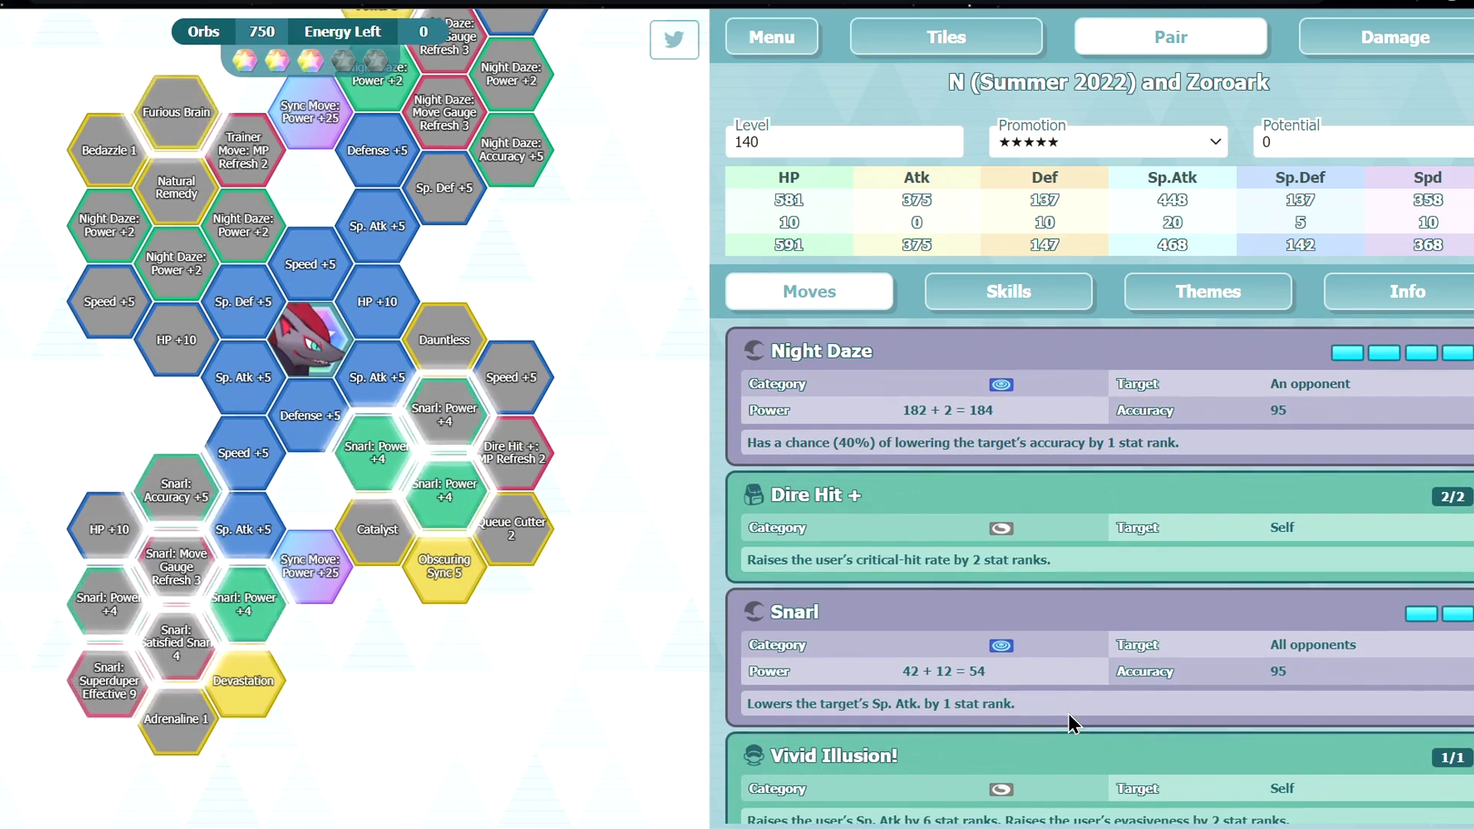
scroll(291, 476, up, 1)
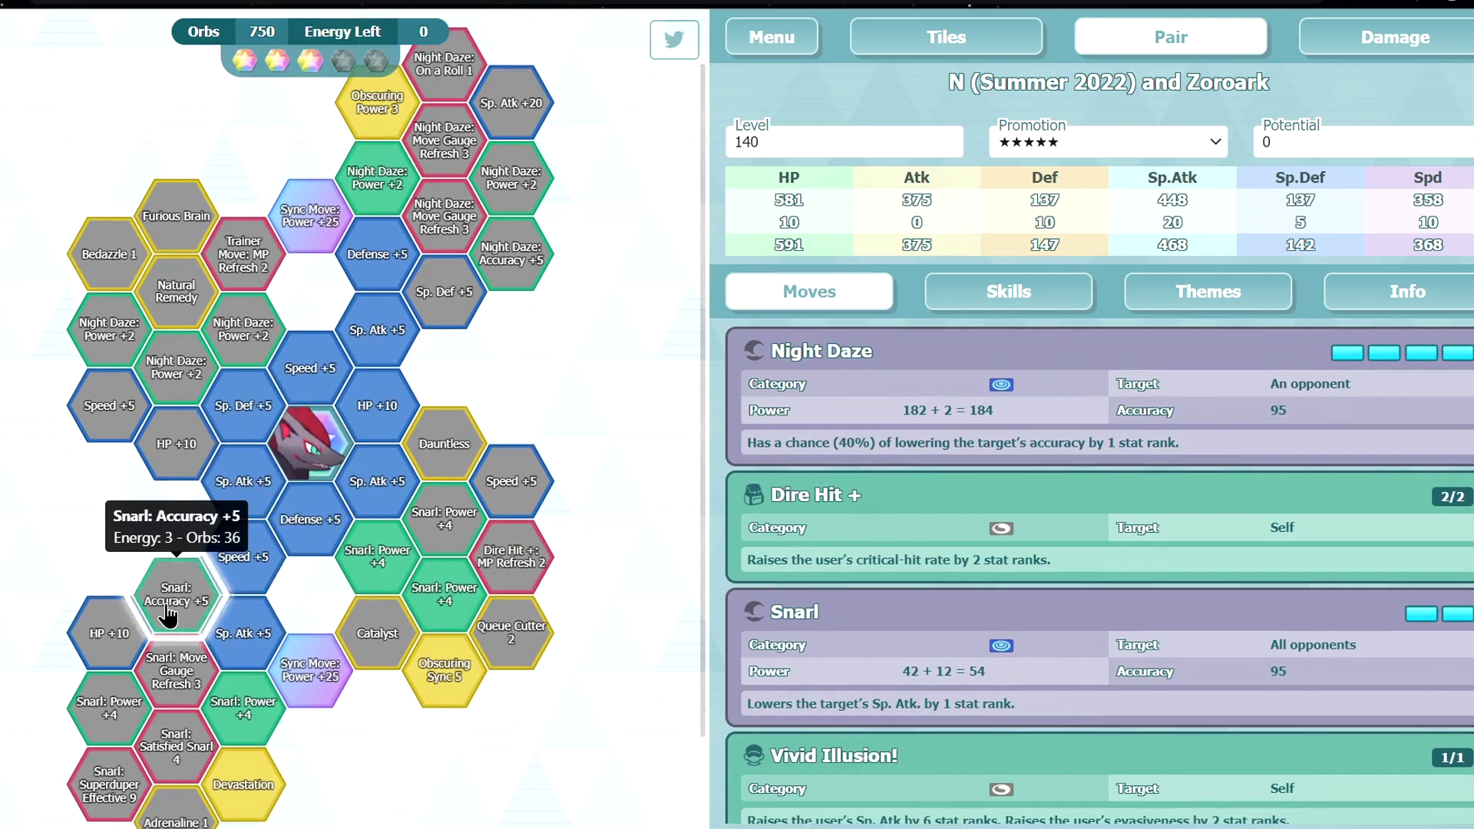
scroll(529, 322, up, 1)
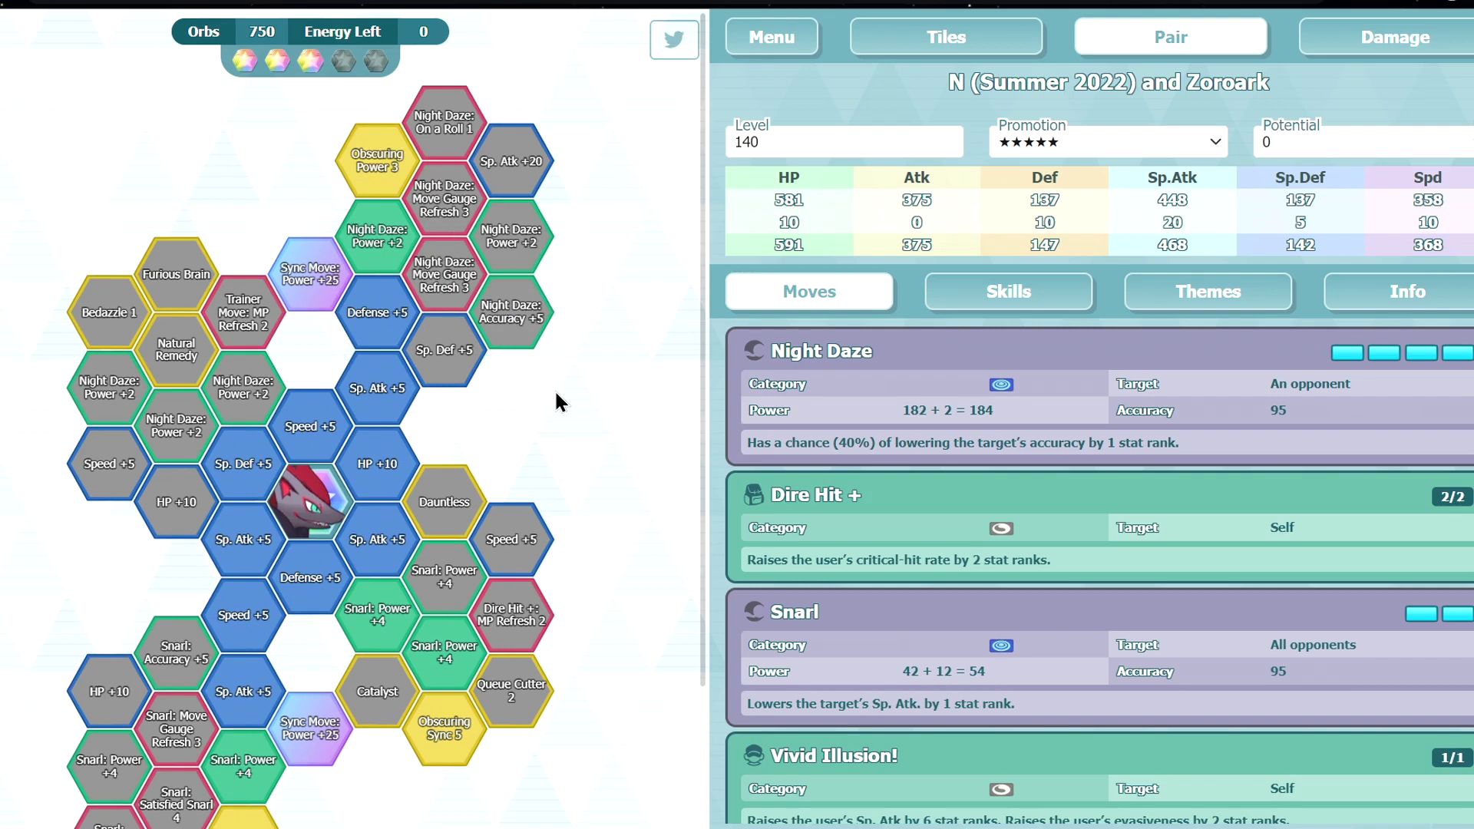
scroll(607, 447, down, 1)
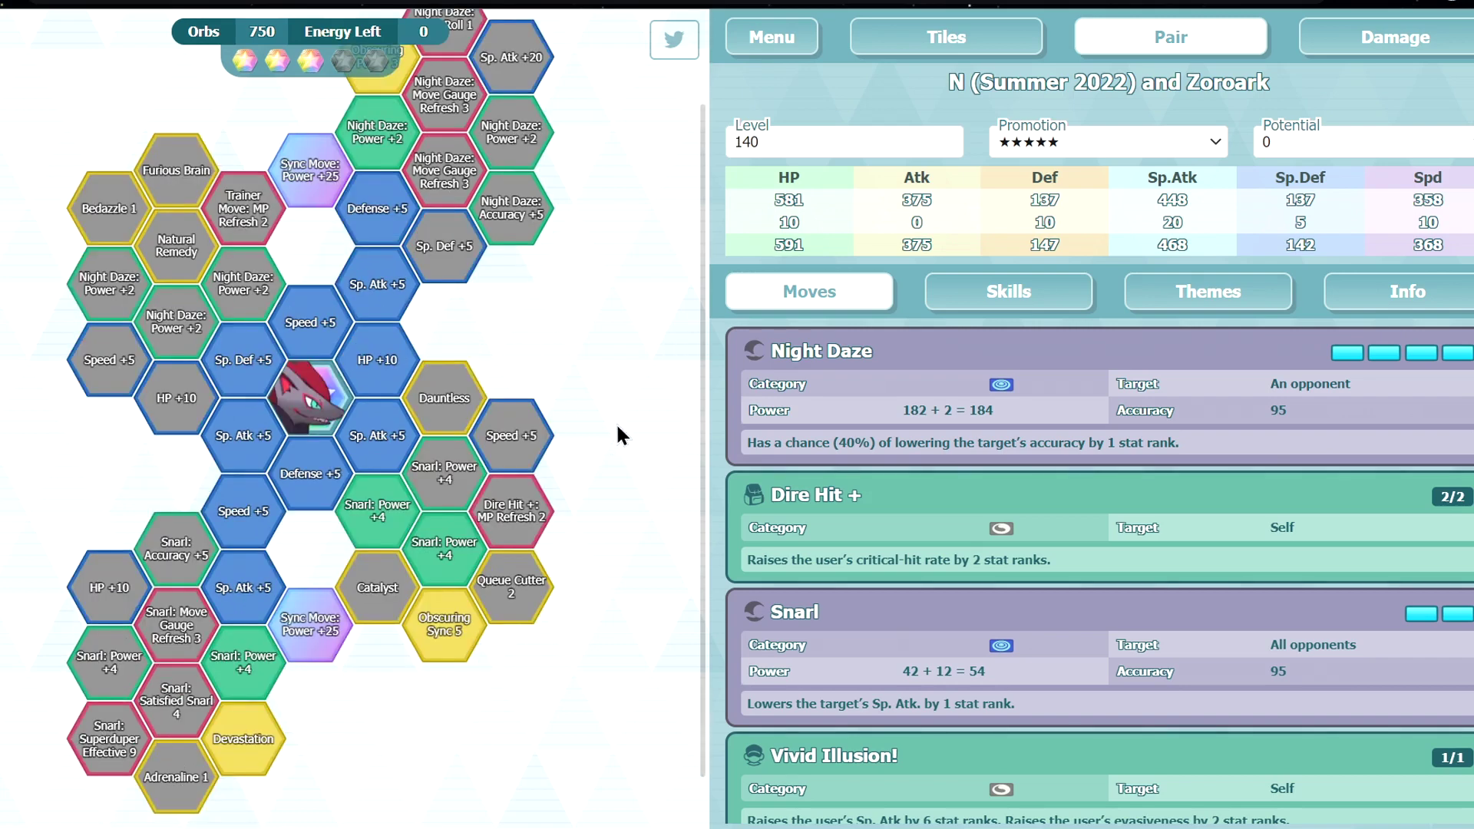
scroll(782, 539, down, 1)
scroll(782, 543, down, 1)
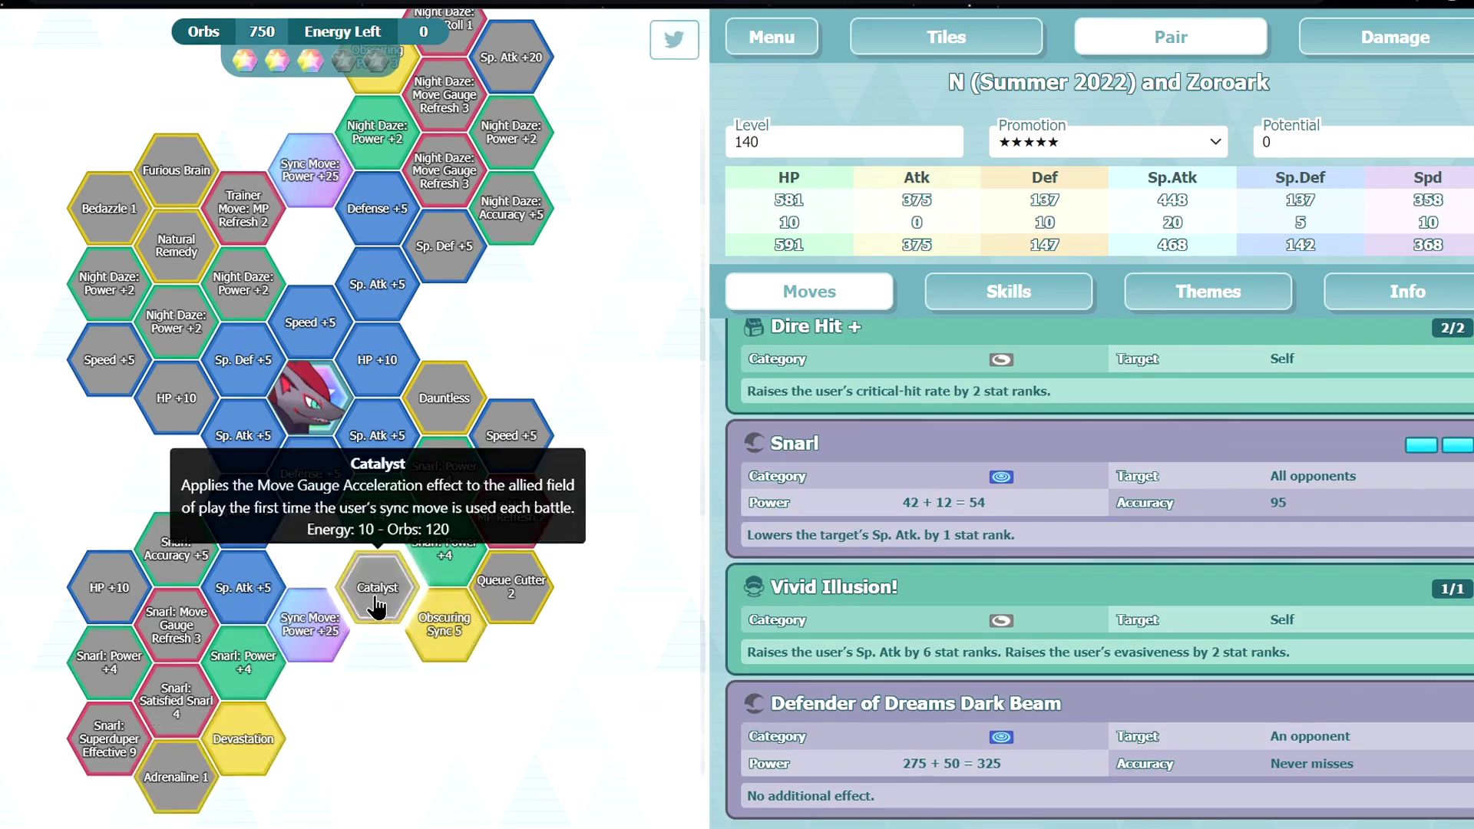
scroll(379, 606, up, 1)
scroll(941, 673, up, 2)
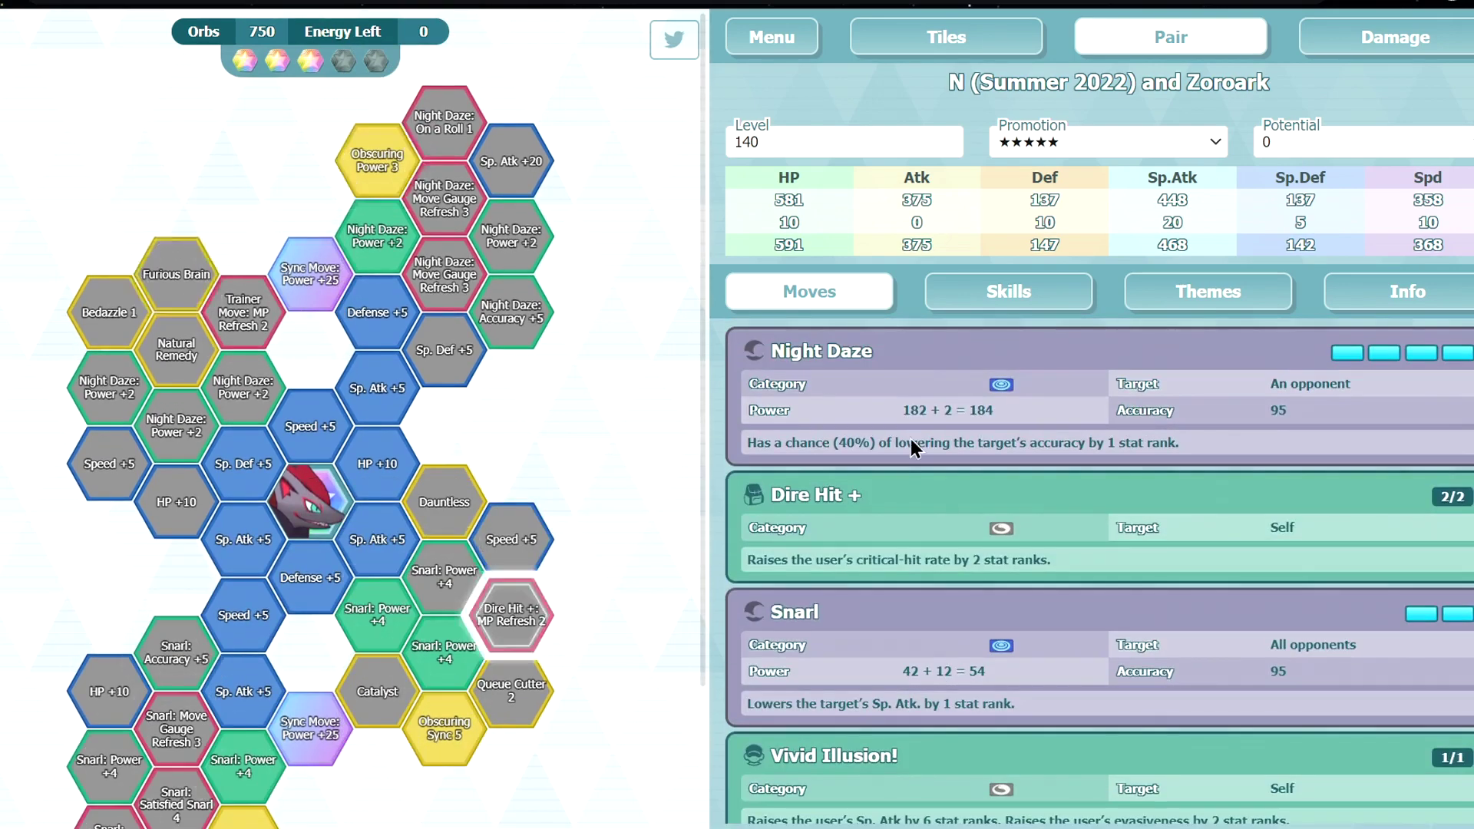
scroll(584, 507, down, 1)
scroll(614, 522, up, 1)
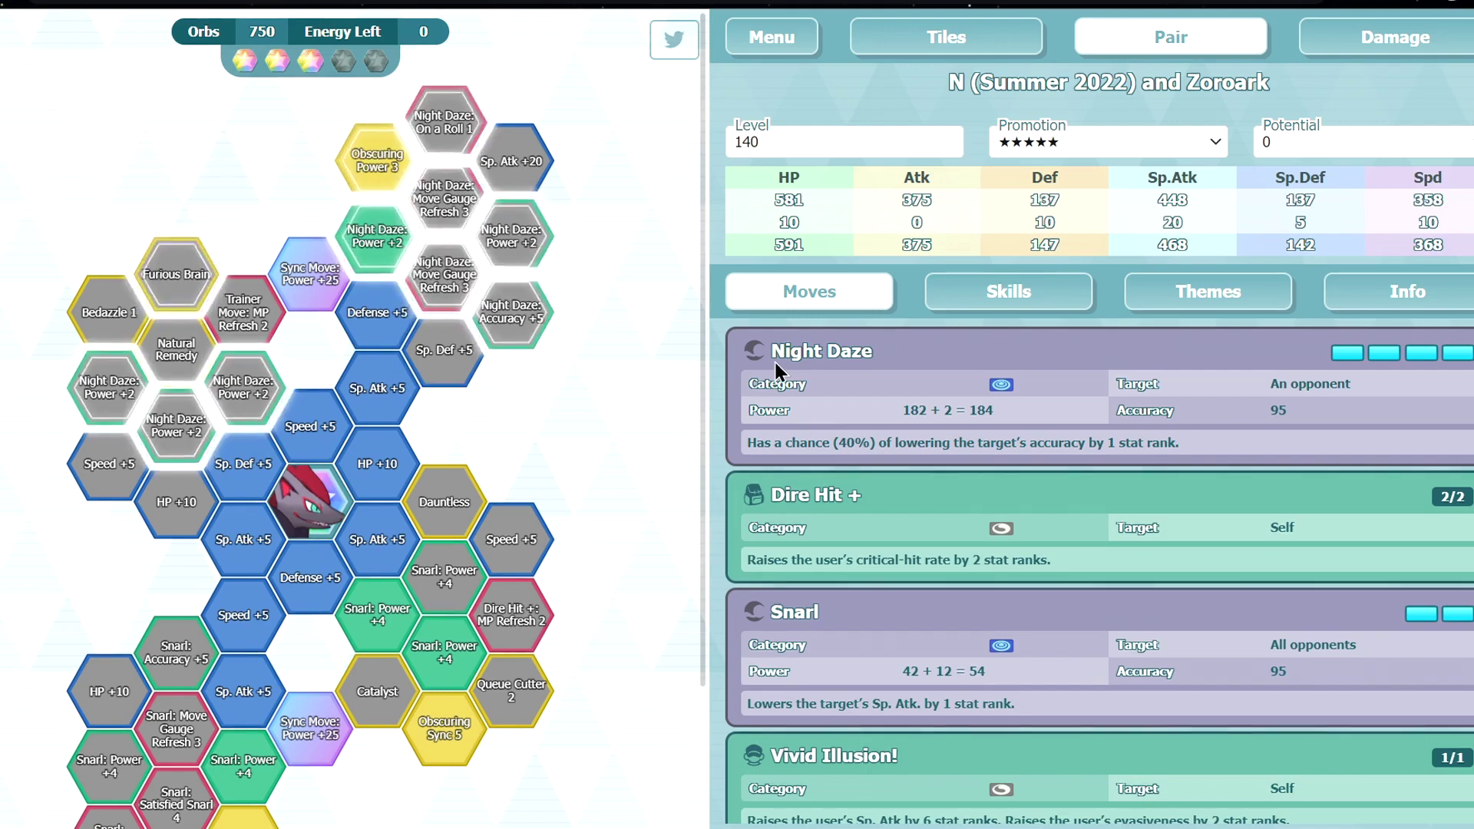
click(1327, 46)
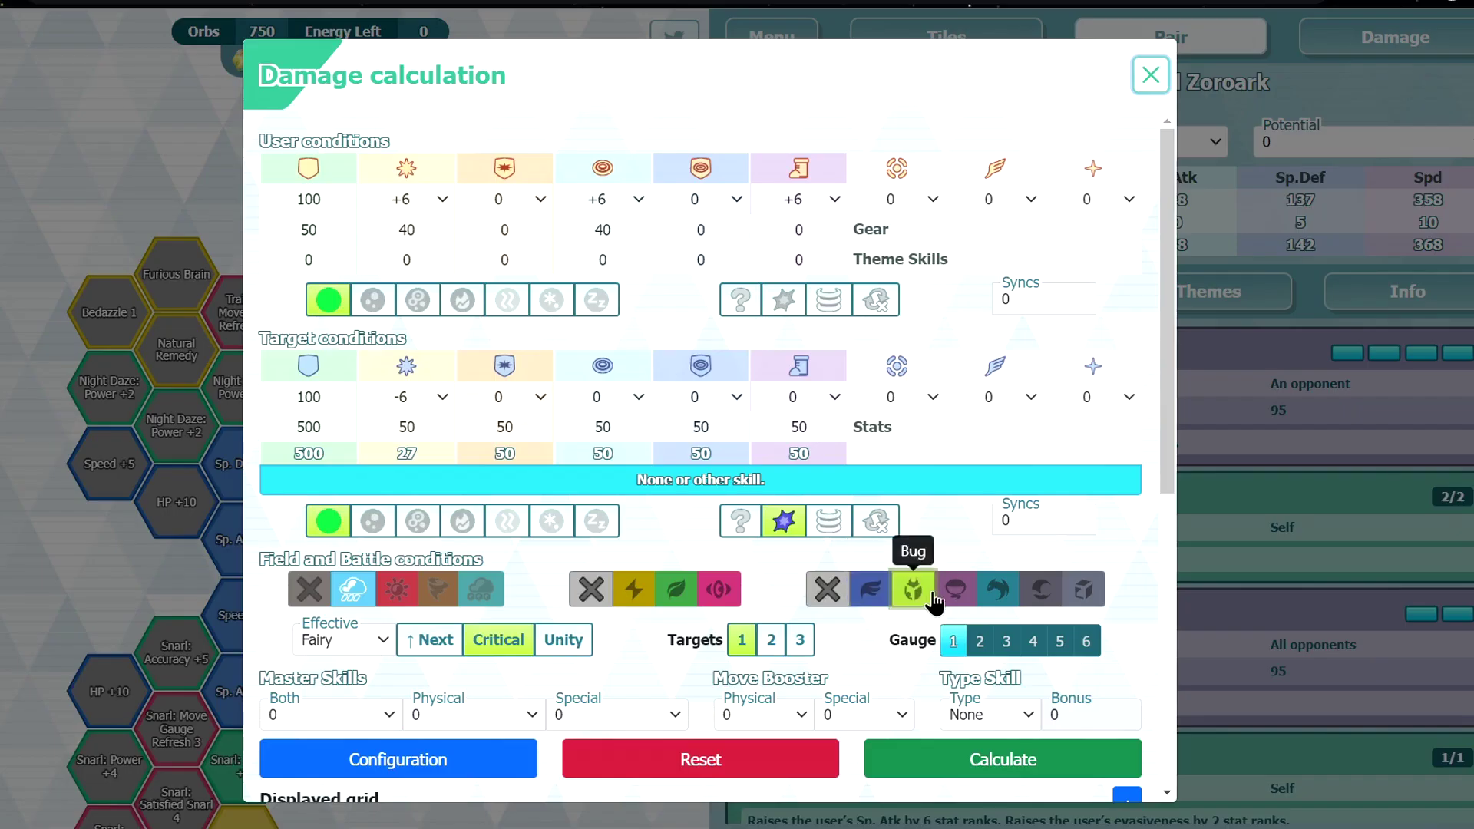
Reset conditions and calculate a critical, Dark-effective hit with the user's Sp. Atk at +6
click(790, 758)
click(498, 650)
click(338, 645)
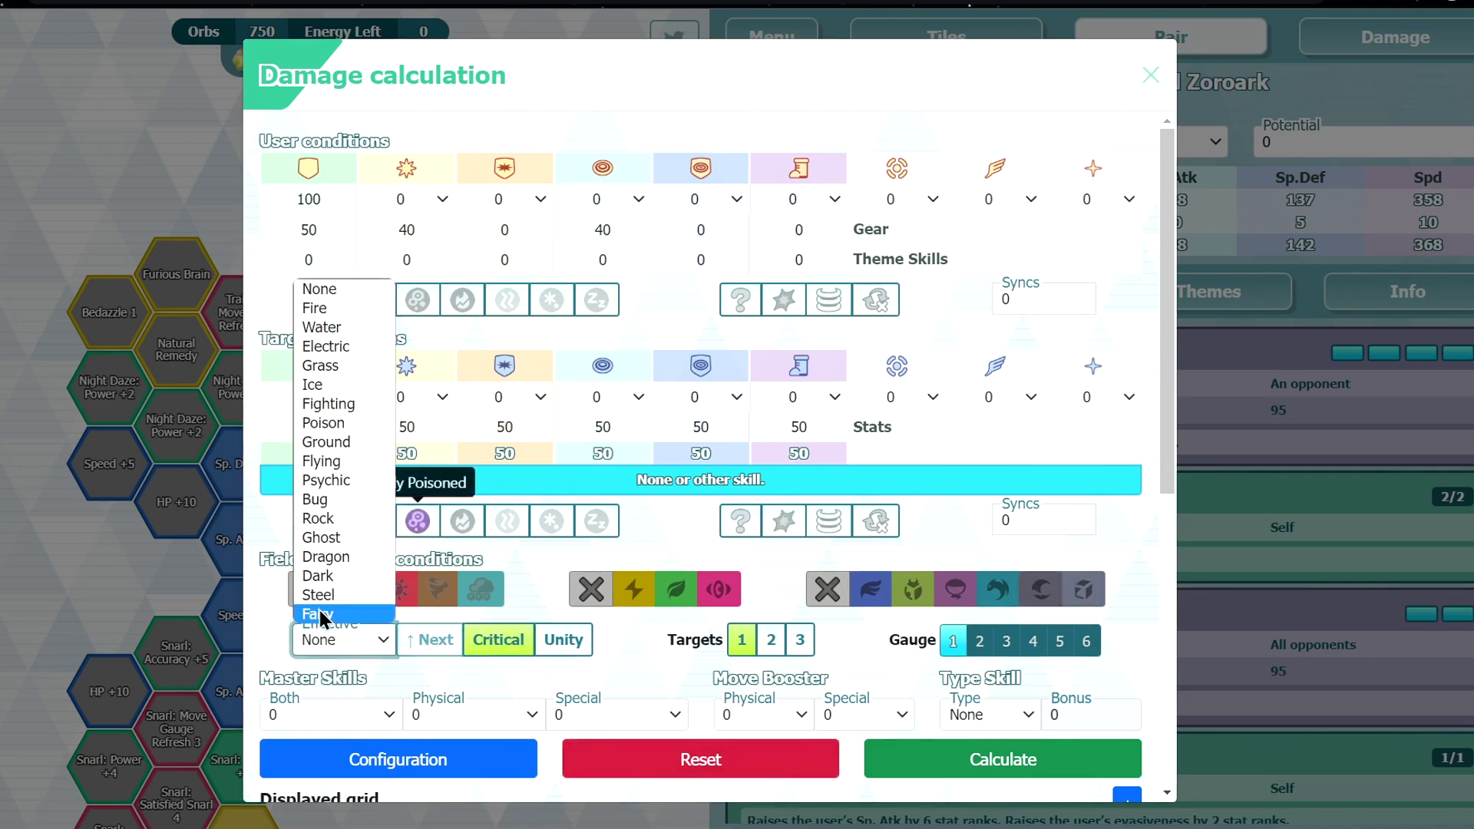
click(339, 585)
click(618, 208)
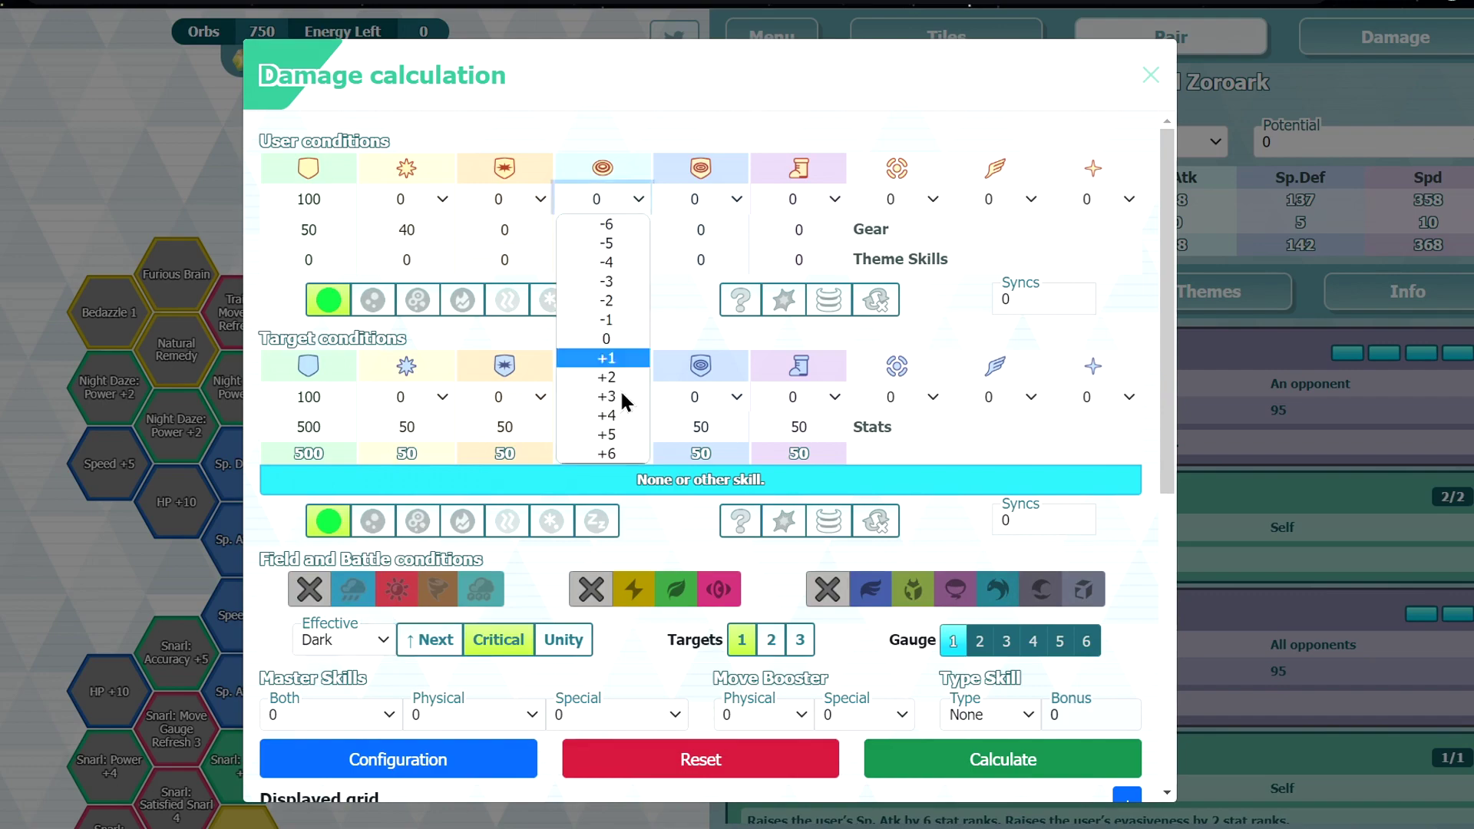
click(605, 453)
scroll(843, 759, down, 9)
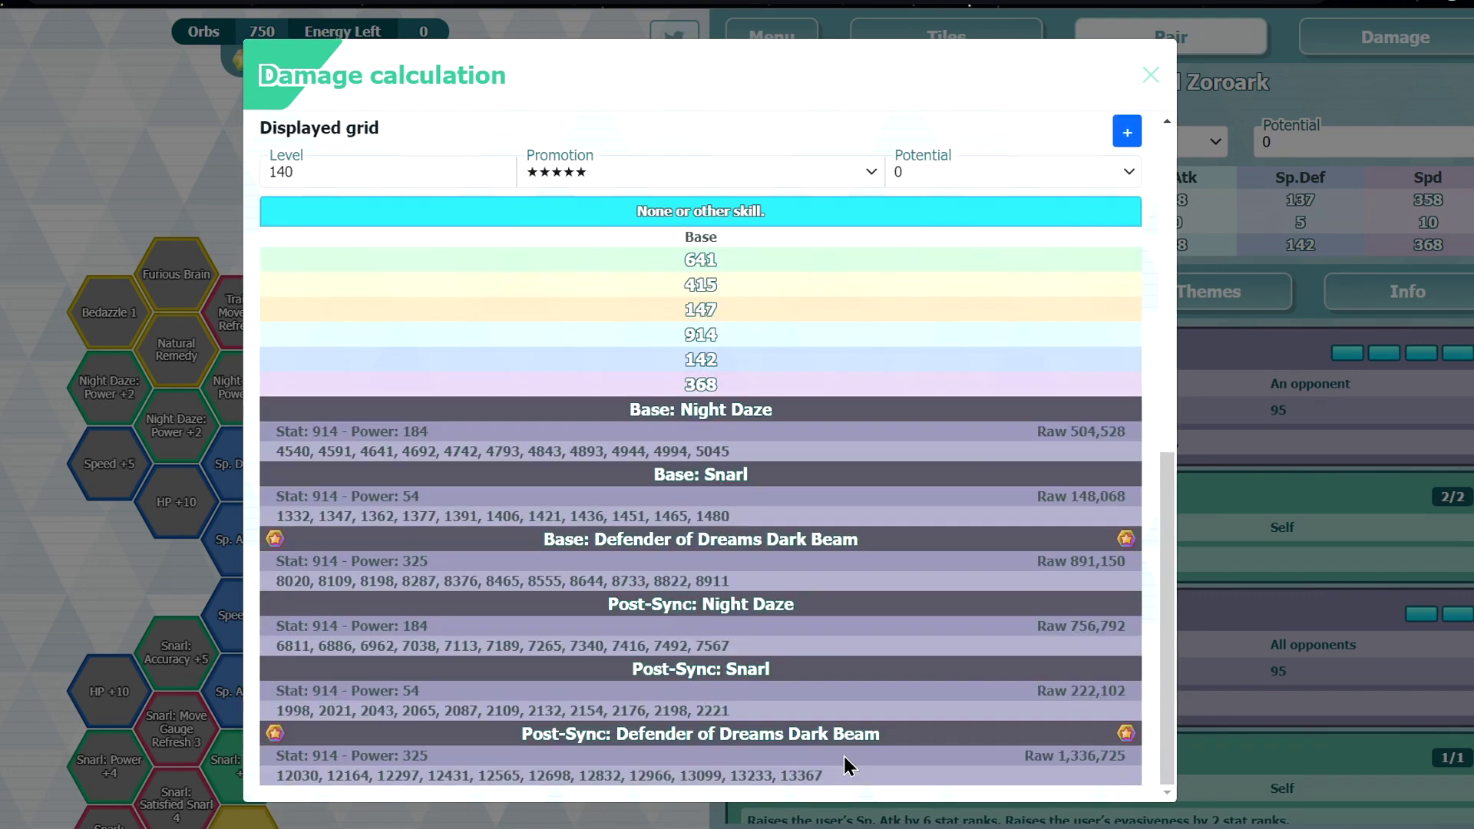
click(1231, 660)
scroll(1232, 660, down, 2)
scroll(494, 740, down, 2)
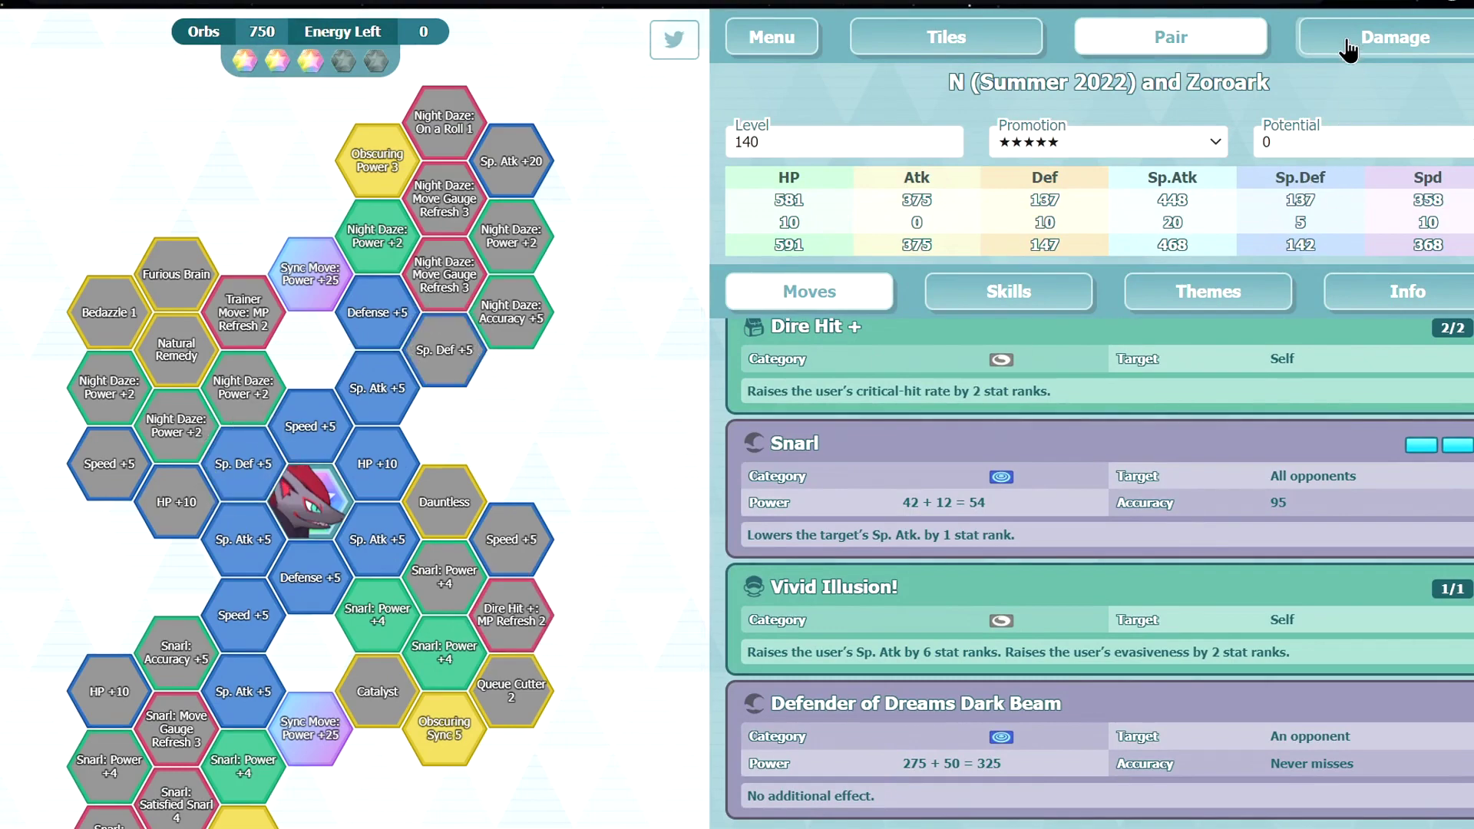
click(1347, 46)
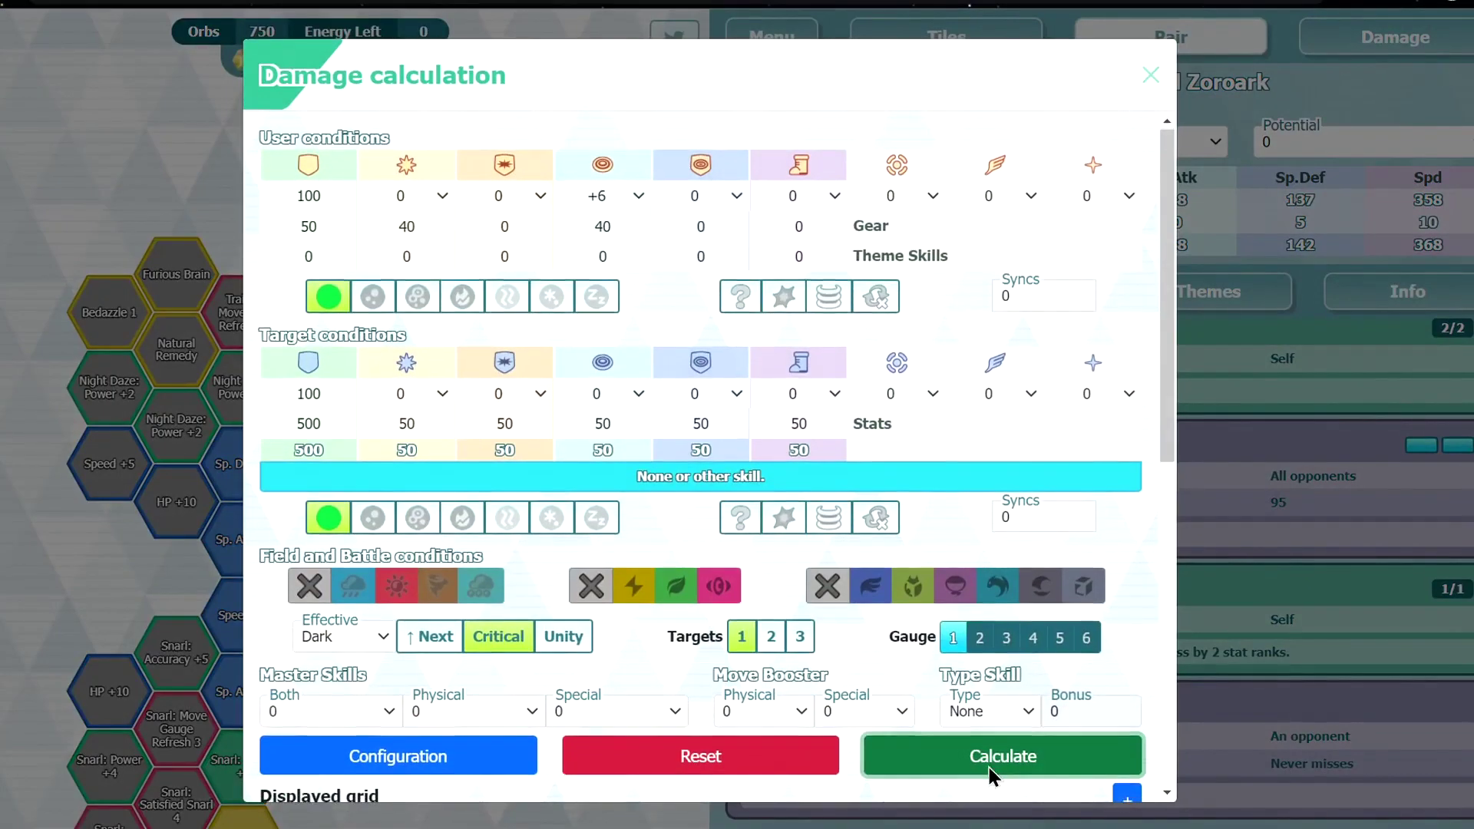
click(988, 767)
Recalculate damage with the target's accuracy lowered to -1
scroll(801, 798, up, 5)
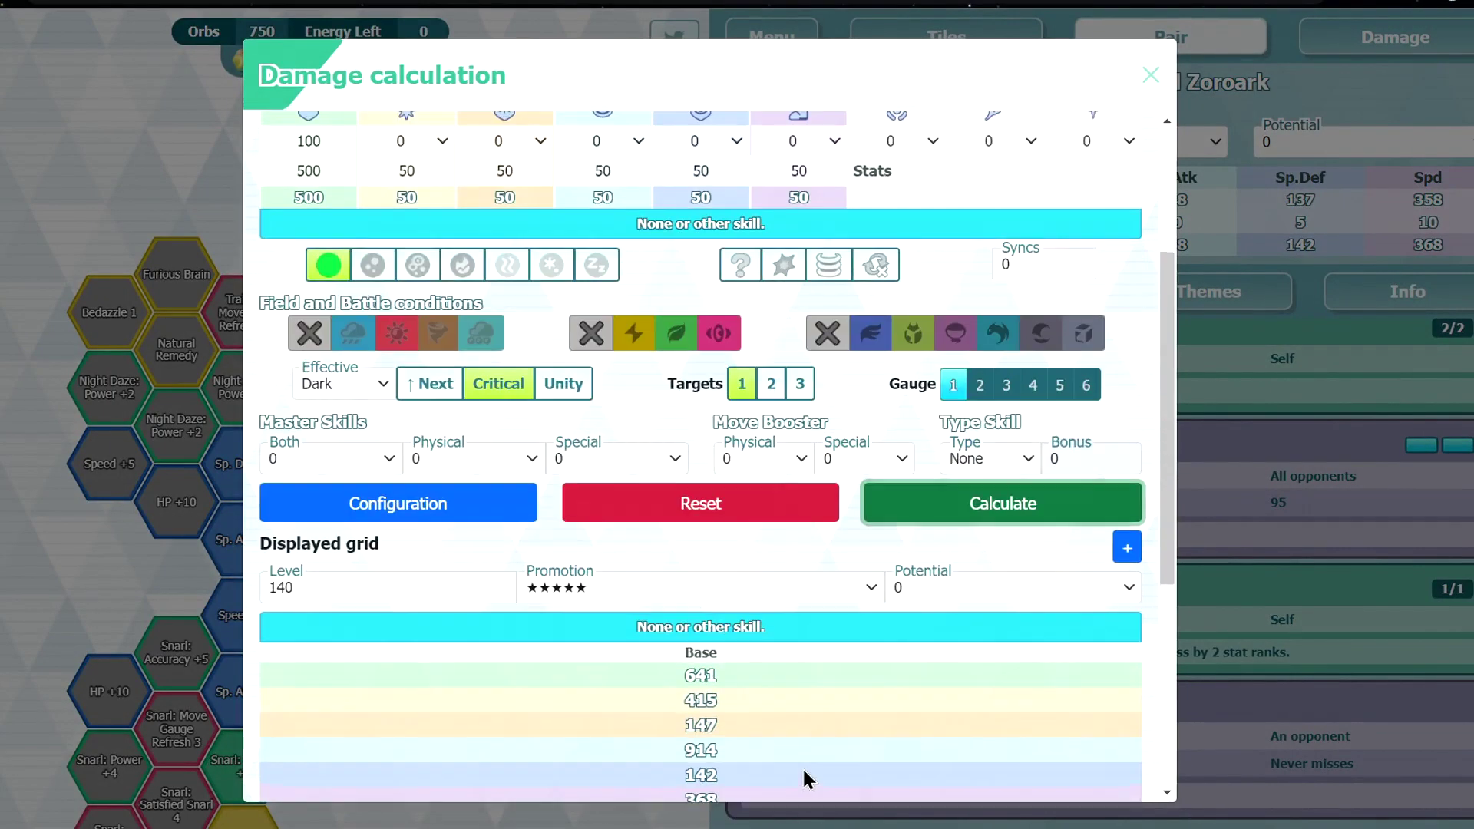
scroll(768, 756, up, 4)
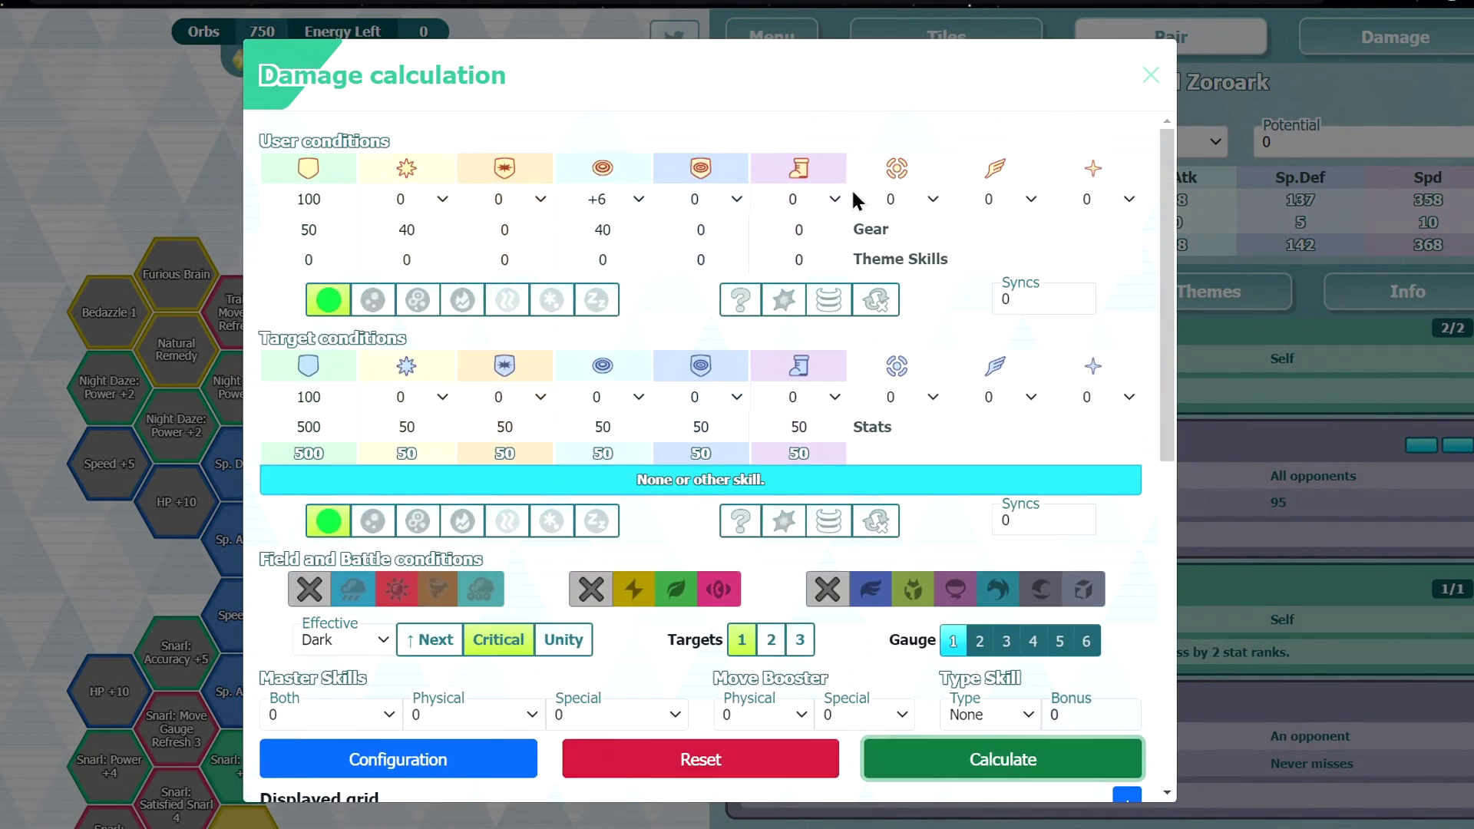
click(910, 410)
click(875, 522)
scroll(878, 518, down, 8)
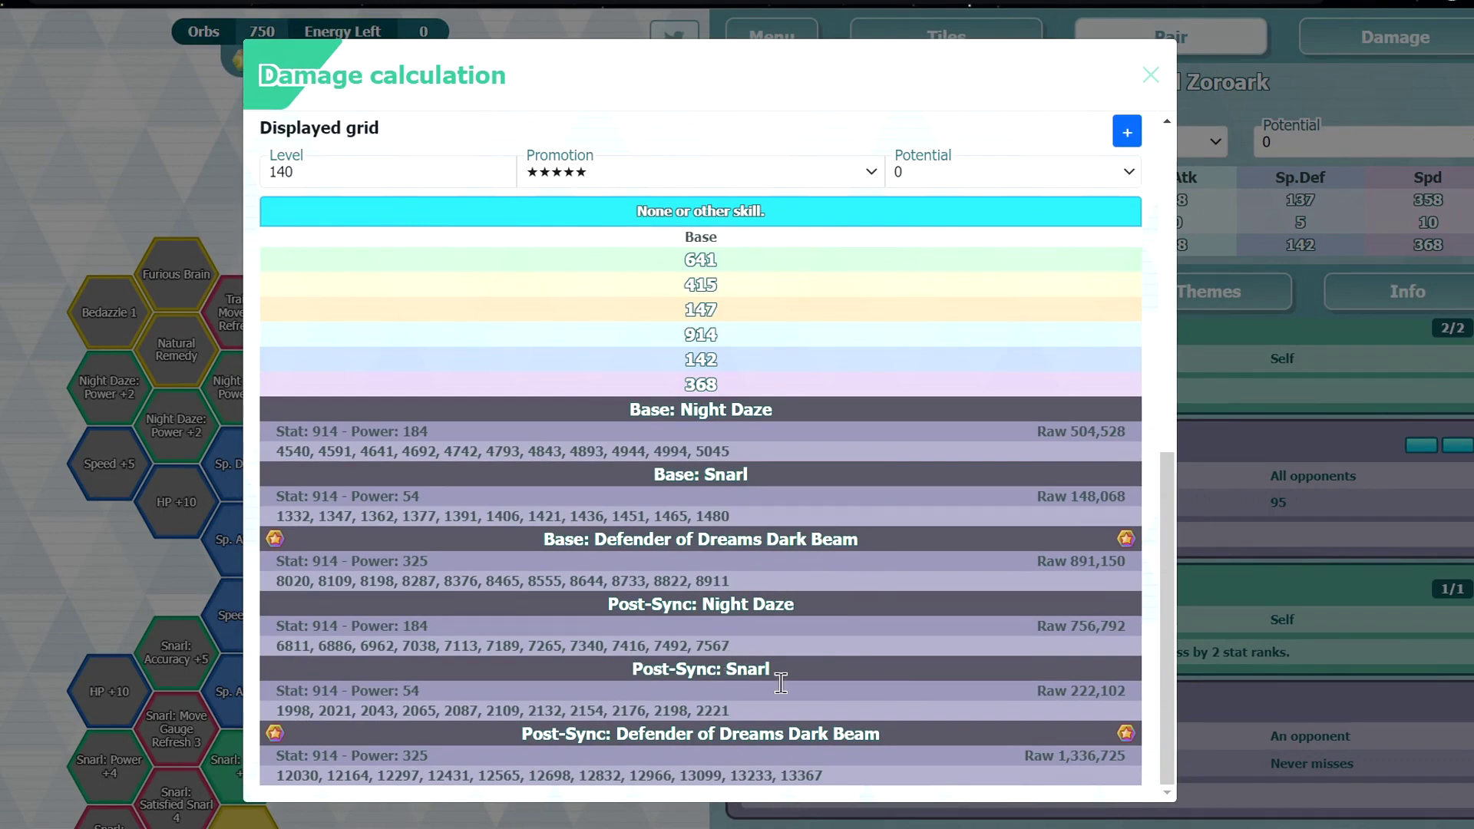
scroll(860, 692, up, 4)
click(971, 516)
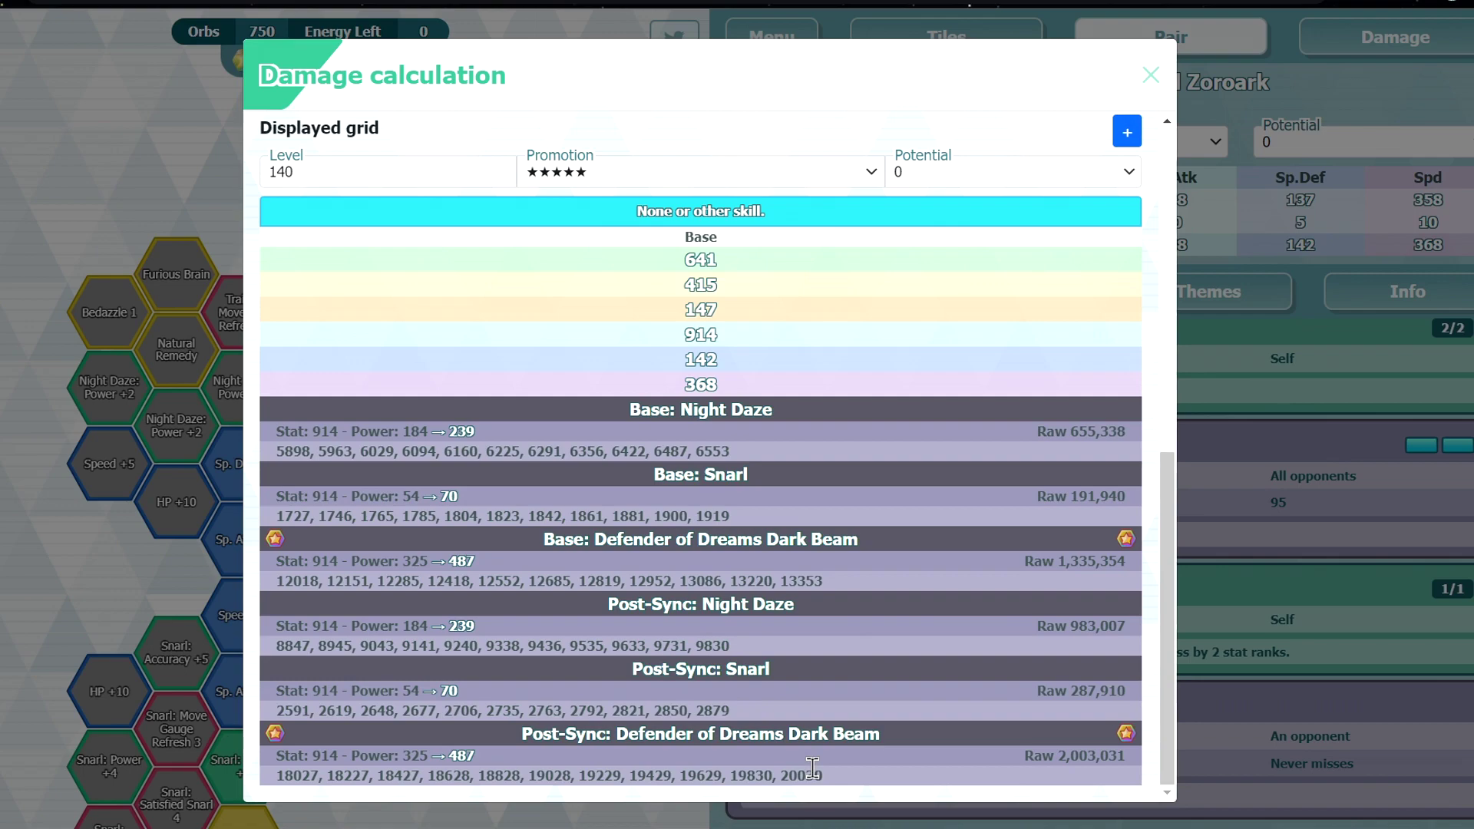
Drop the target's Sp. Atk to -6 and recalculate, giving Post-Sync Dark Beam 45,086–50,096
scroll(812, 769, up, 8)
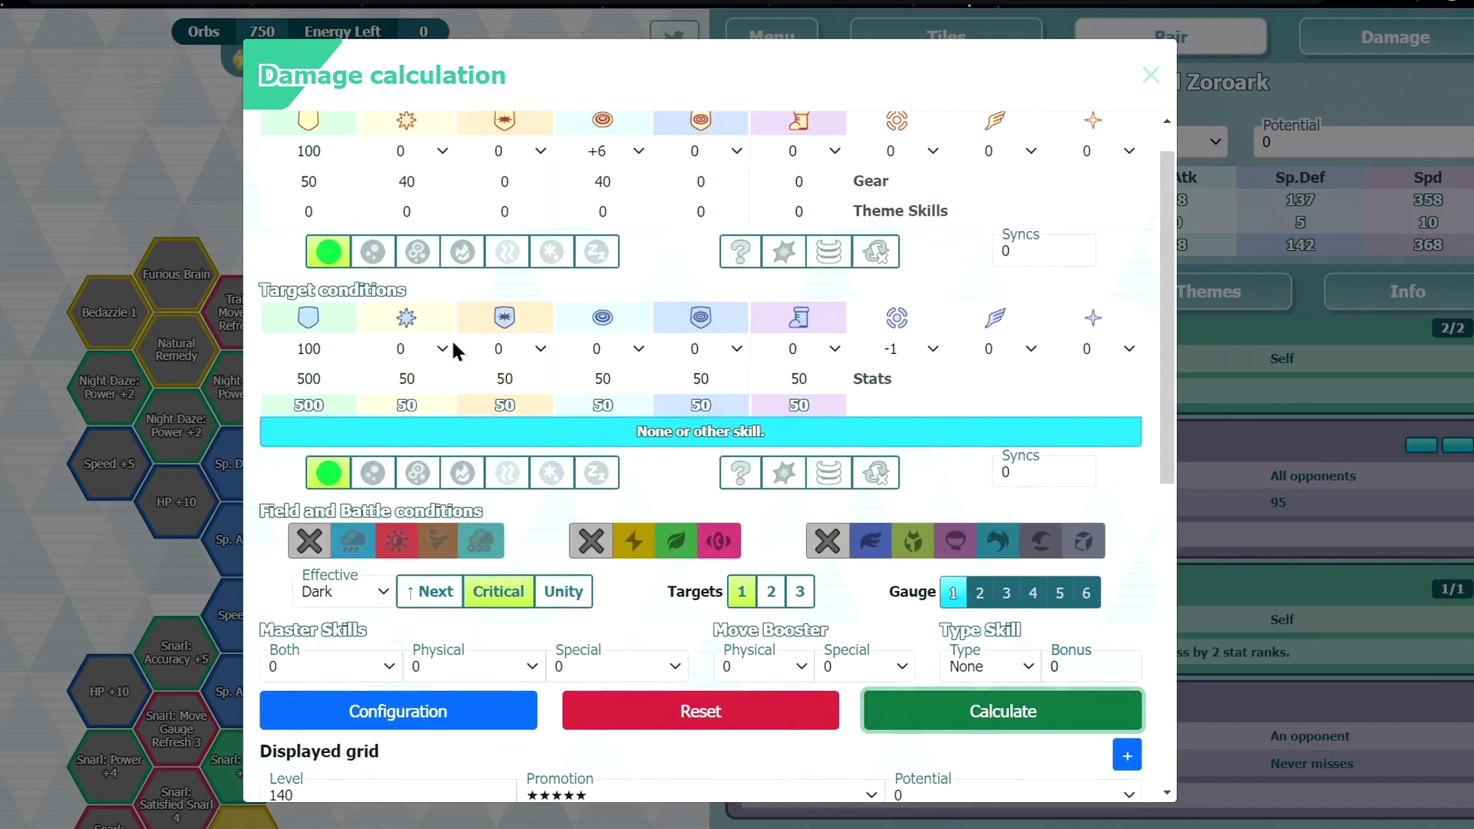
click(607, 349)
click(660, 410)
scroll(765, 522, down, 4)
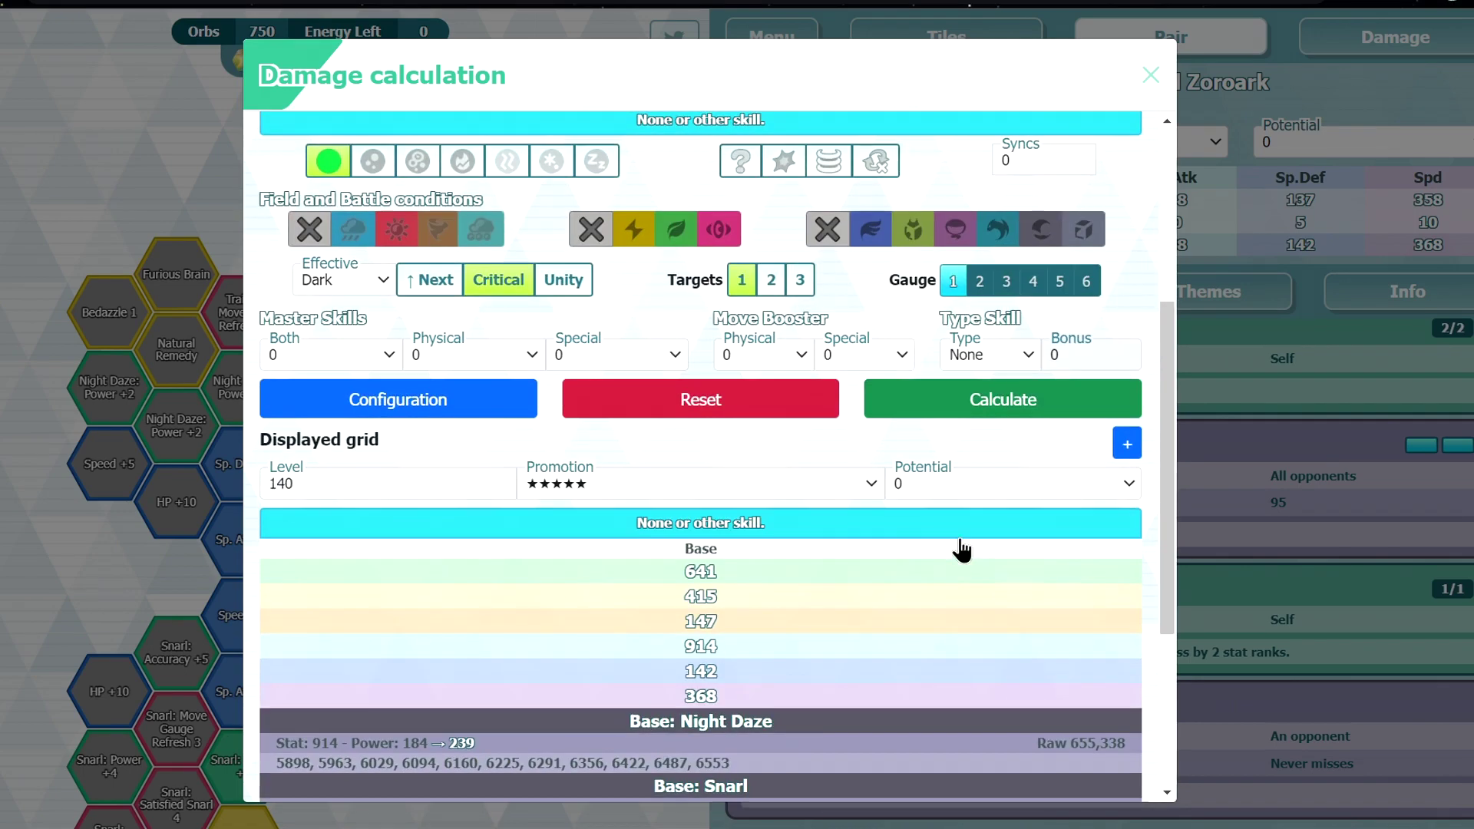
click(1027, 407)
scroll(878, 557, down, 4)
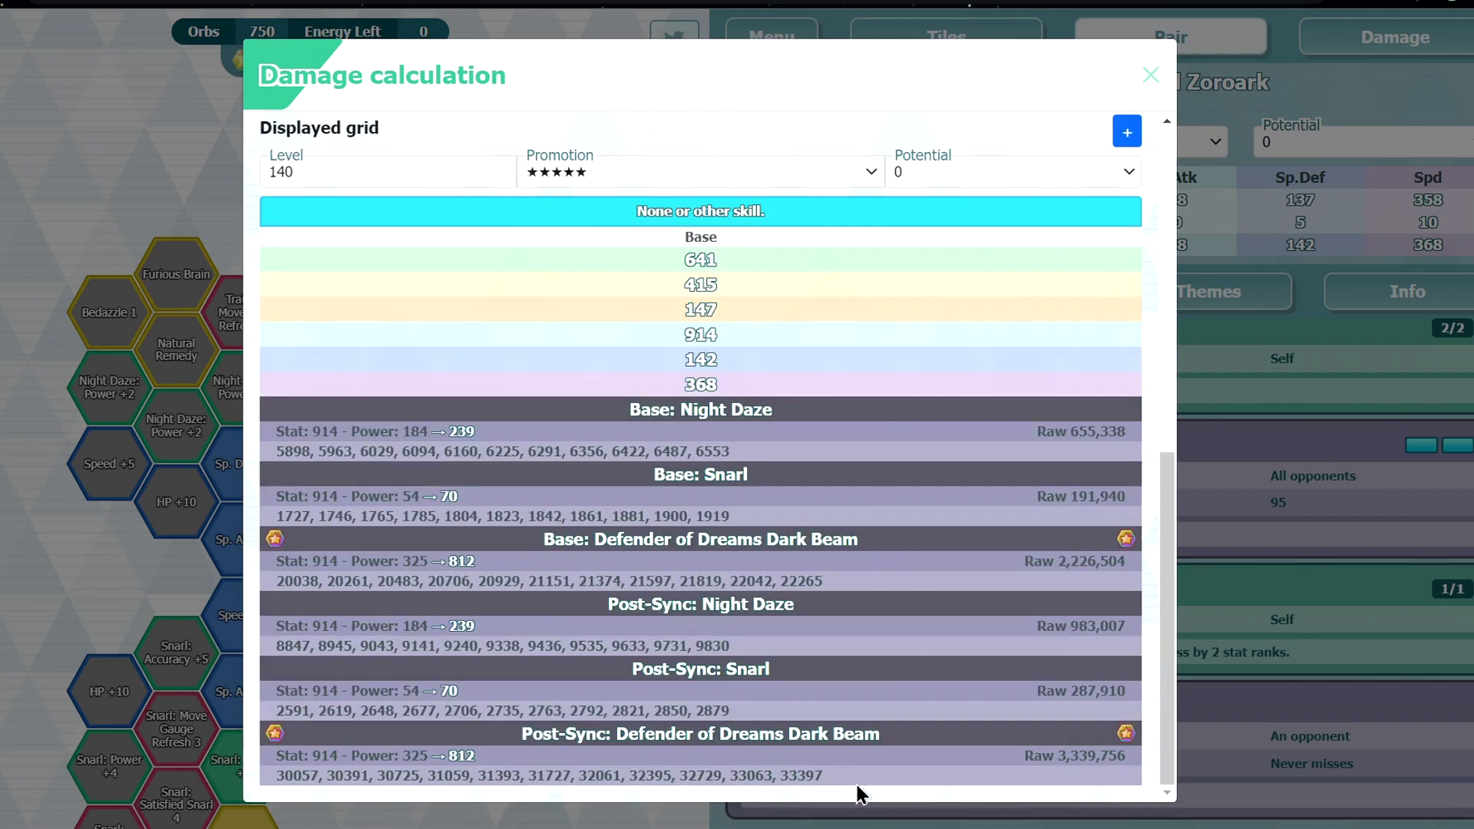
scroll(858, 792, up, 7)
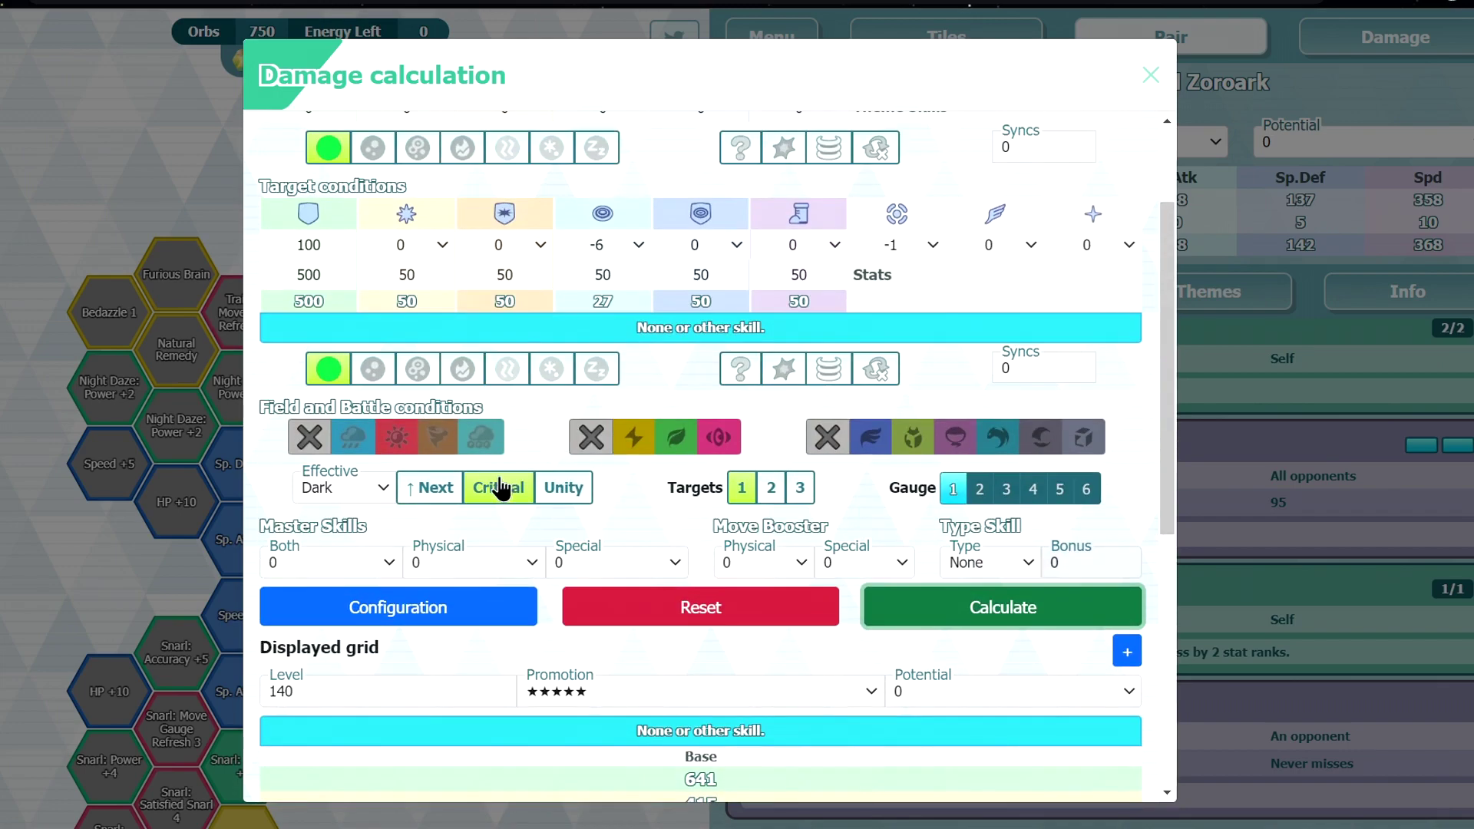
click(957, 618)
scroll(856, 630, down, 5)
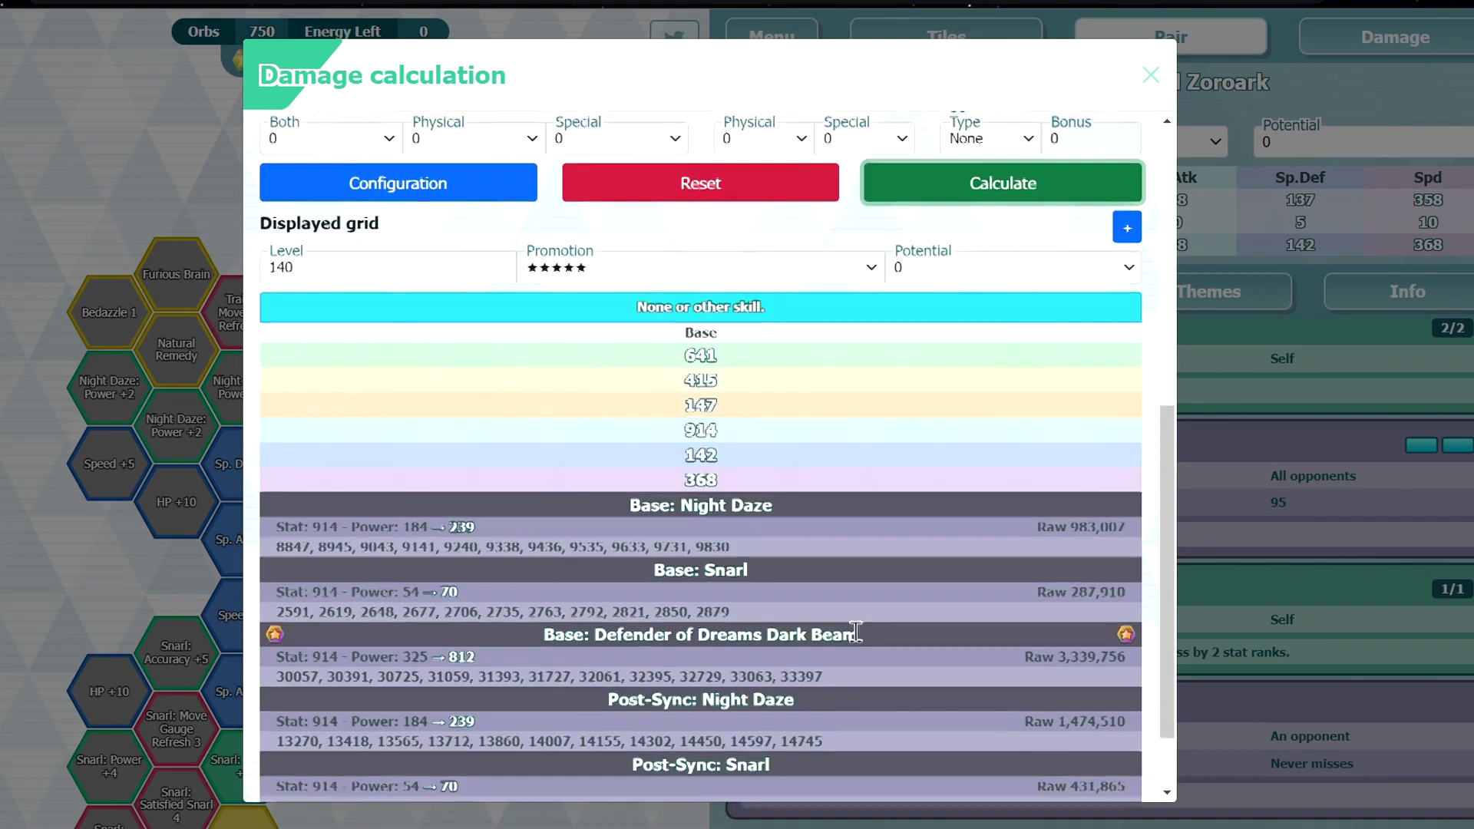
scroll(855, 631, down, 1)
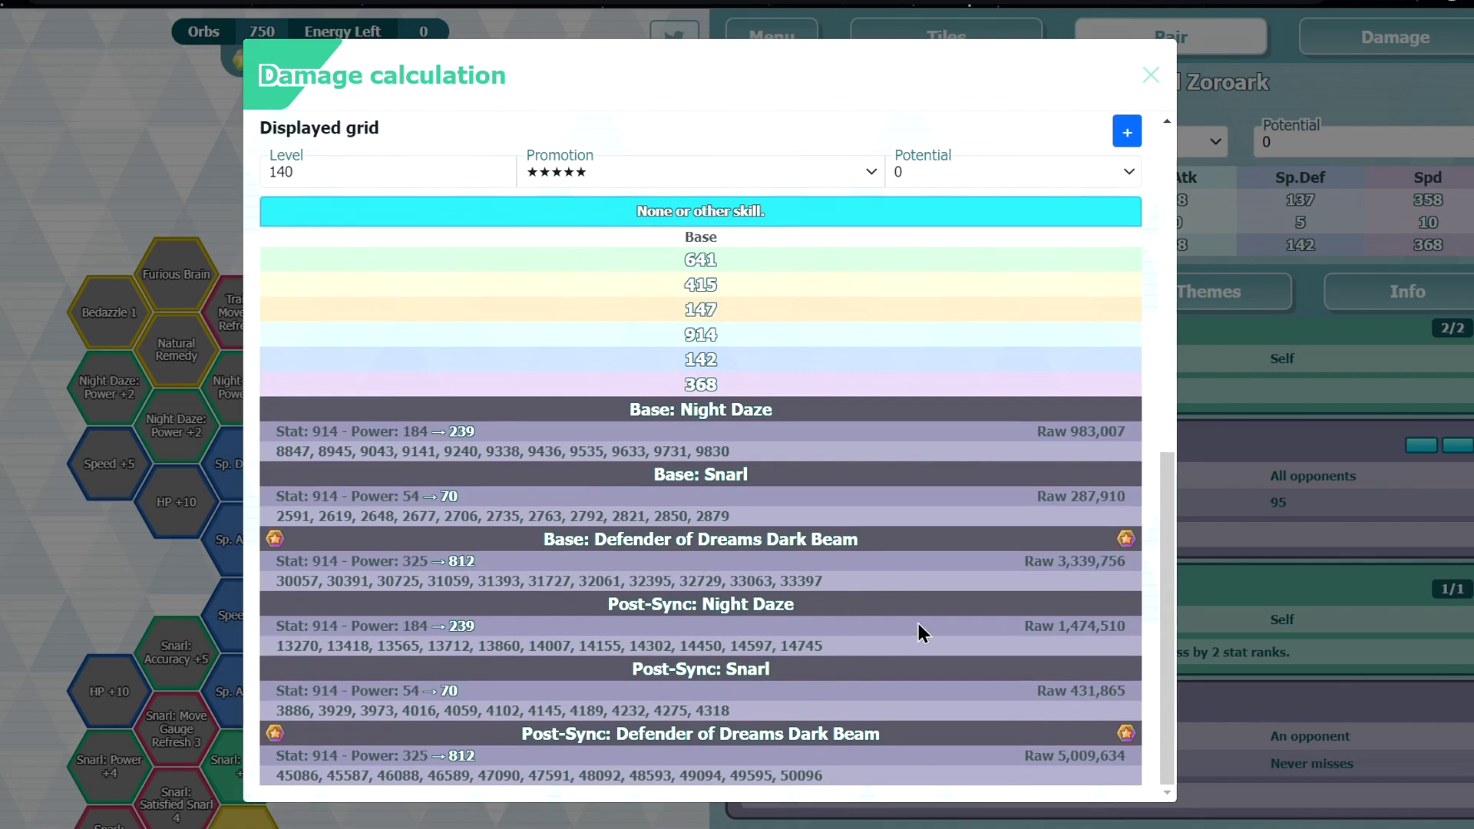
Add the Furious Brain, Natural Remedy and Night Daze: Power +2 tiles to the grid
click(1278, 545)
scroll(1001, 583, up, 2)
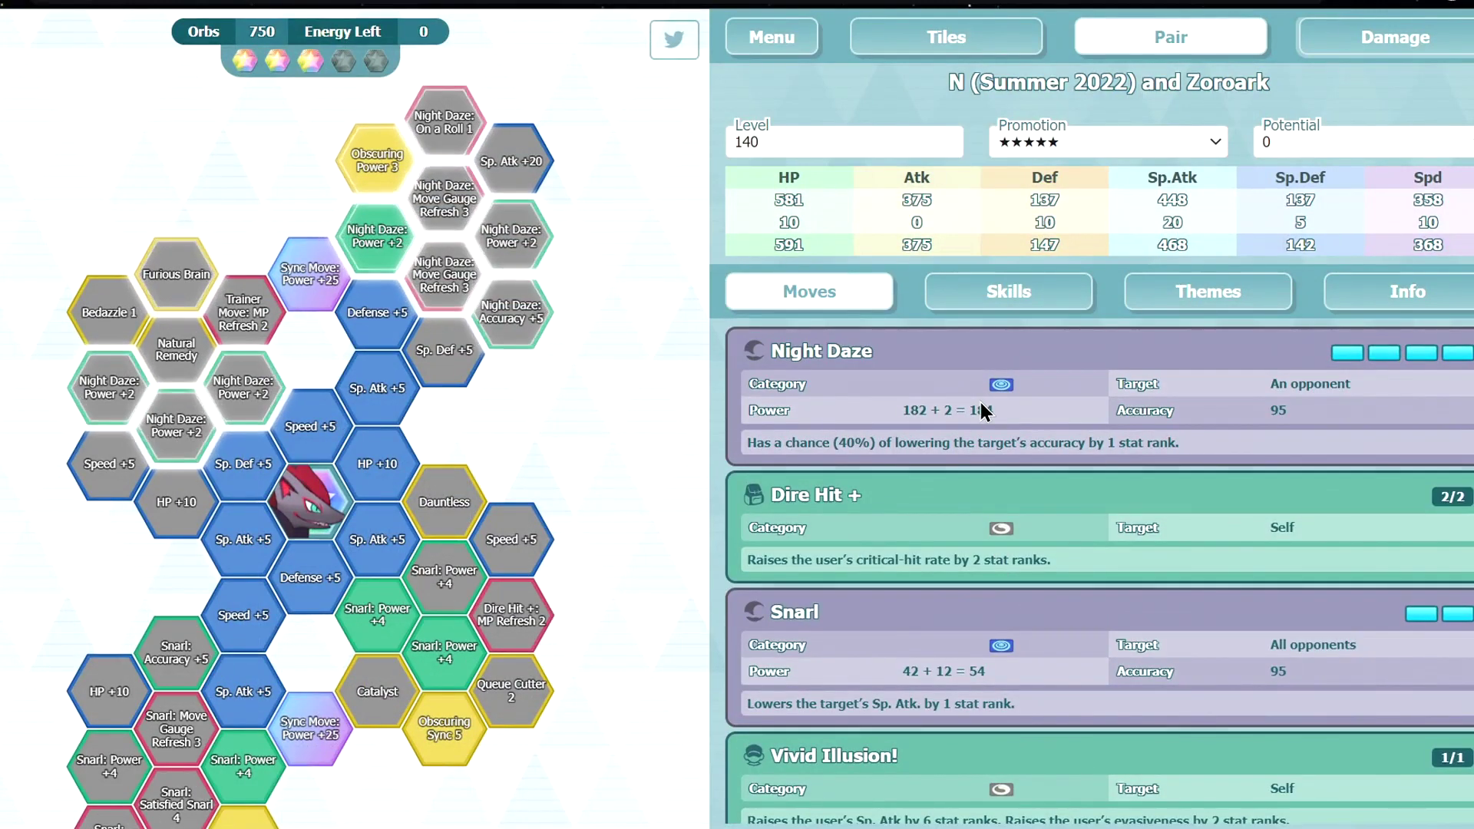
click(196, 270)
click(171, 338)
click(217, 385)
scroll(281, 762, down, 1)
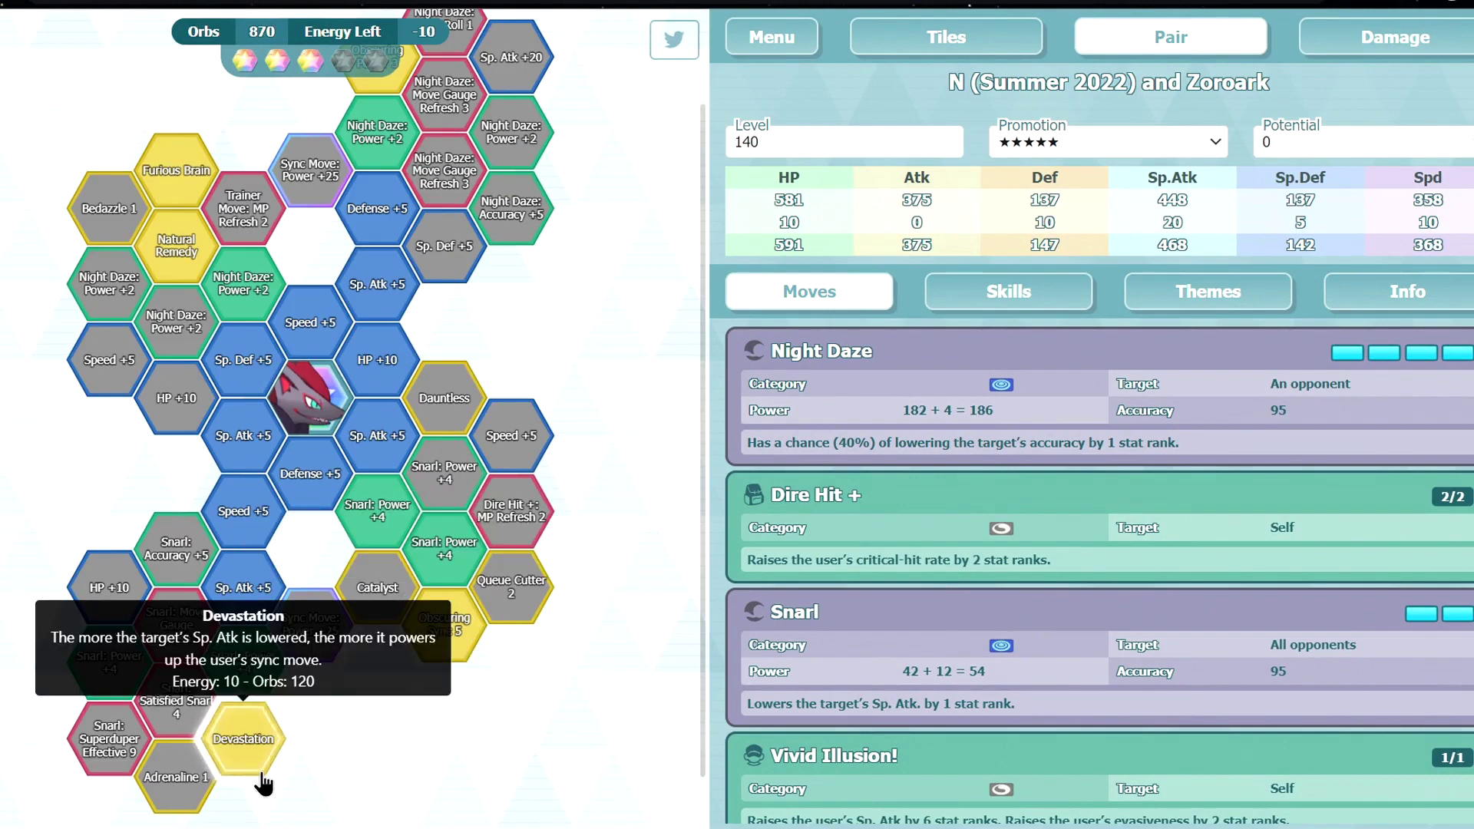
scroll(307, 737, up, 1)
scroll(292, 725, down, 1)
Swap Devastation, Snarl: Power +4 and Sp. Atk +5 for Sp. Def +5 and Night Daze: Accuracy +5
click(265, 733)
click(244, 659)
click(243, 589)
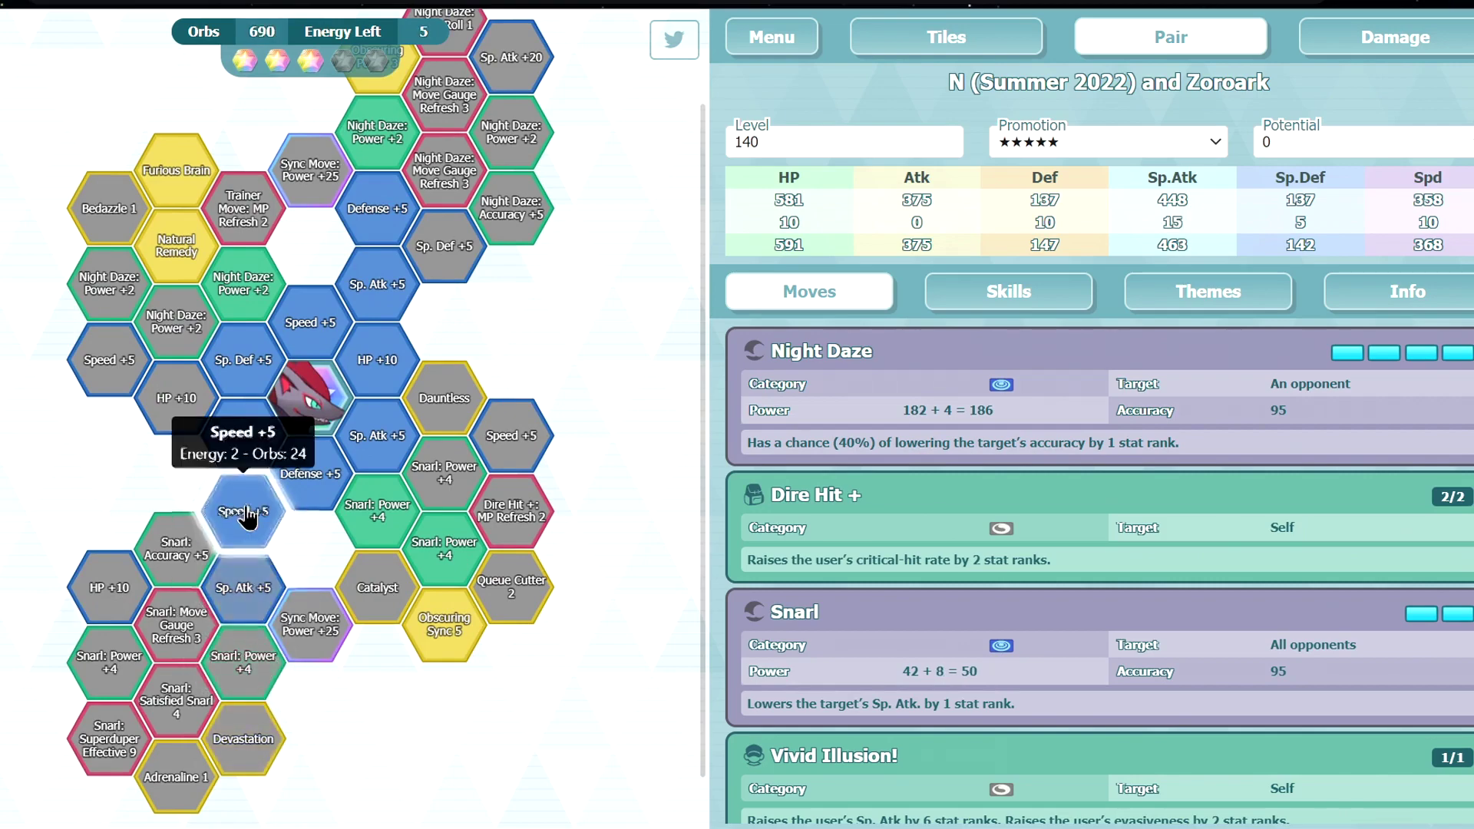
scroll(437, 642, up, 1)
click(444, 350)
click(511, 312)
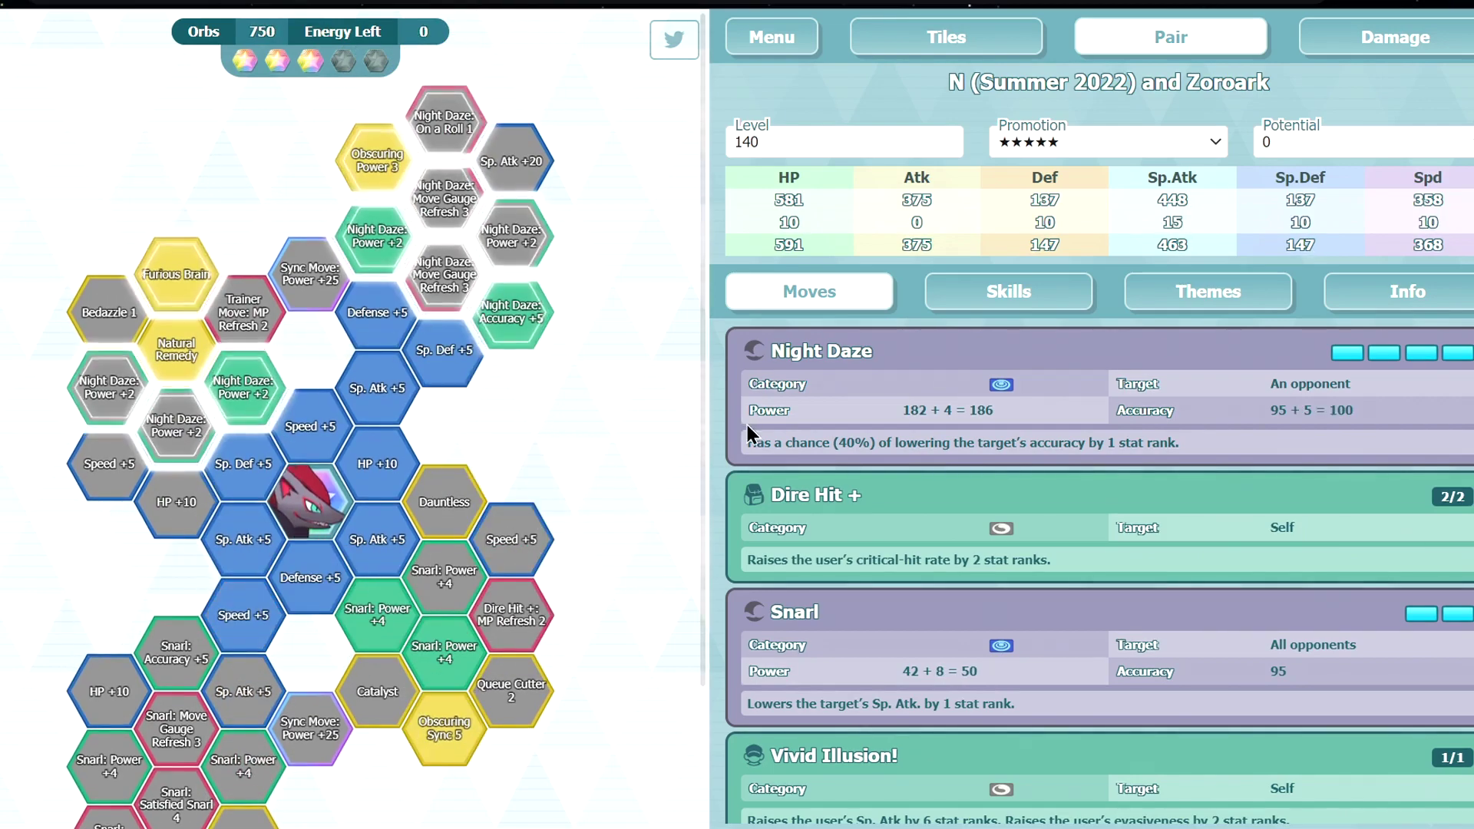
scroll(286, 398, down, 1)
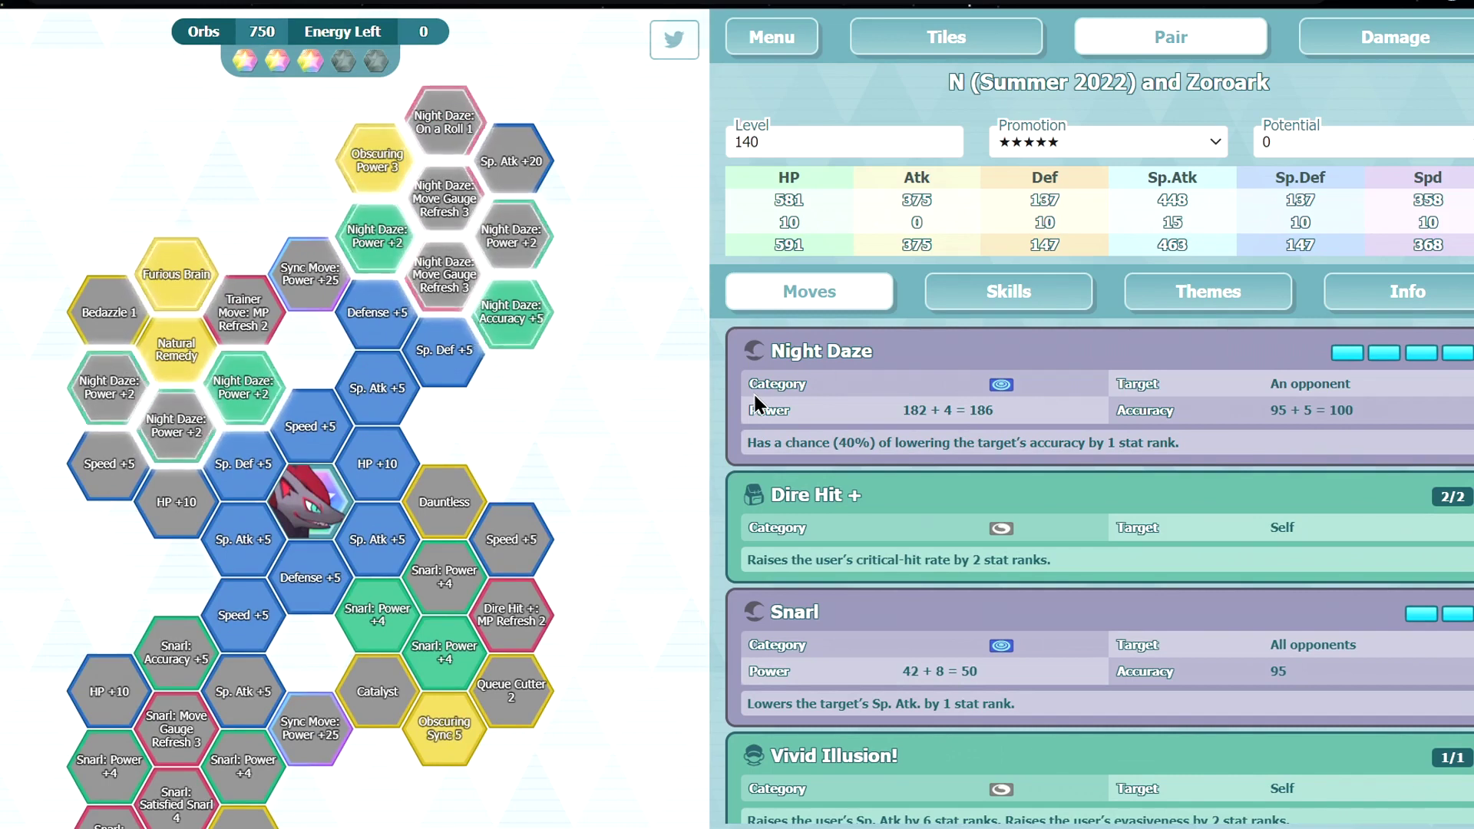
Add Bedazzle 1 and another Night Daze: Power +2 tile, bringing Night Daze to 188, and reopen damage calculation
mouse_move(439, 143)
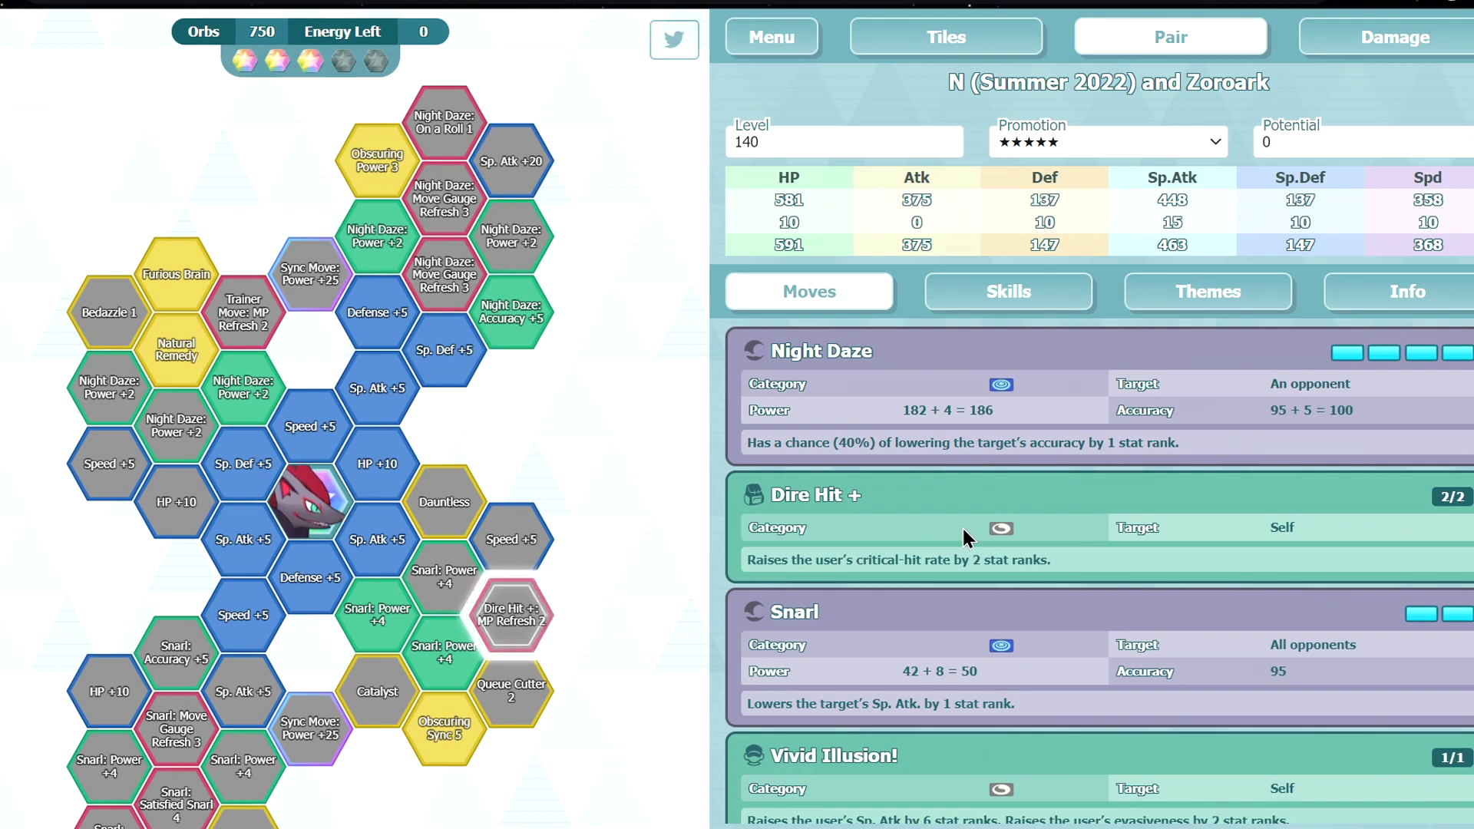
scroll(963, 533, down, 2)
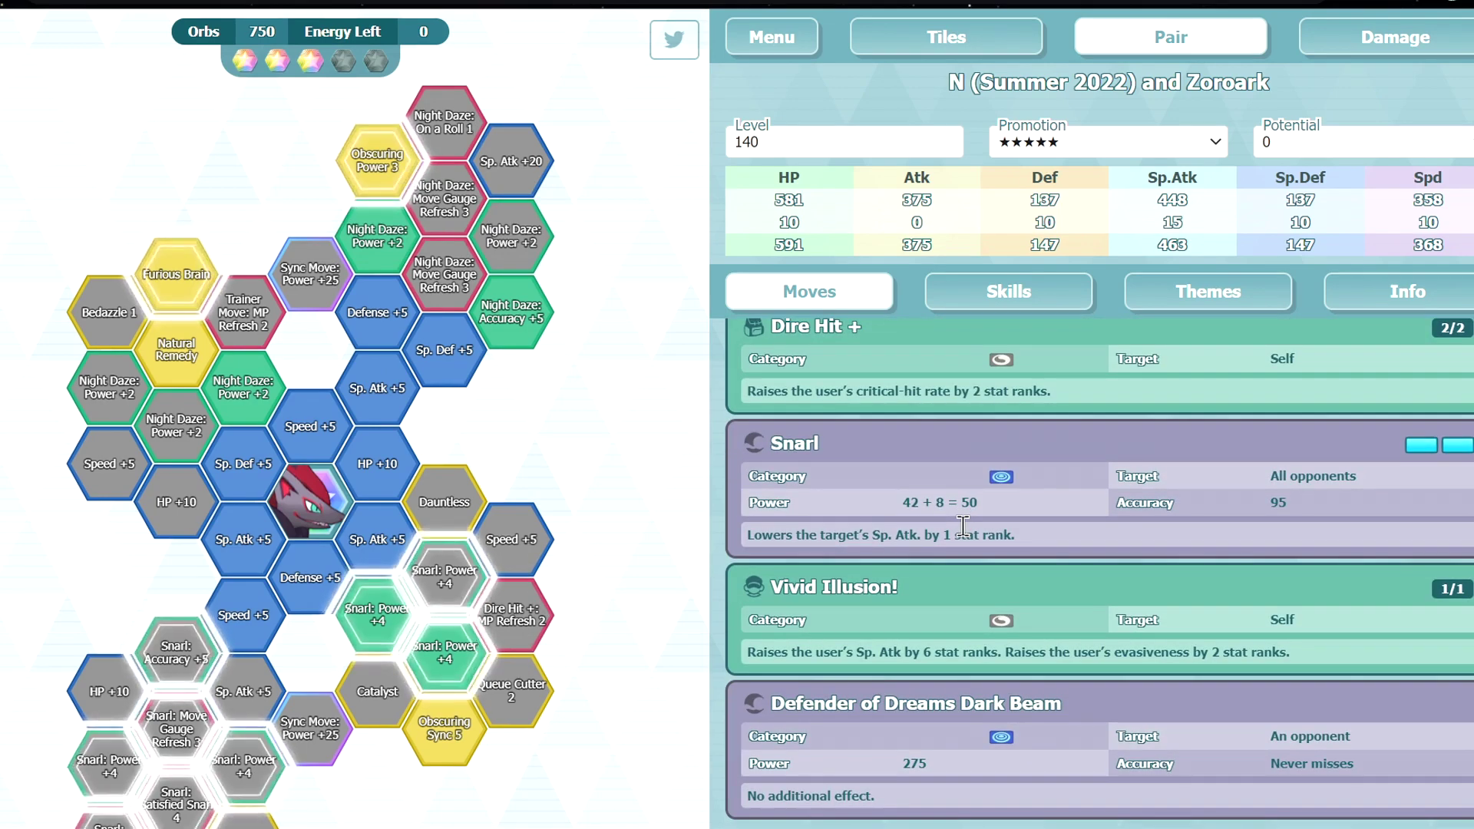
scroll(962, 527, up, 2)
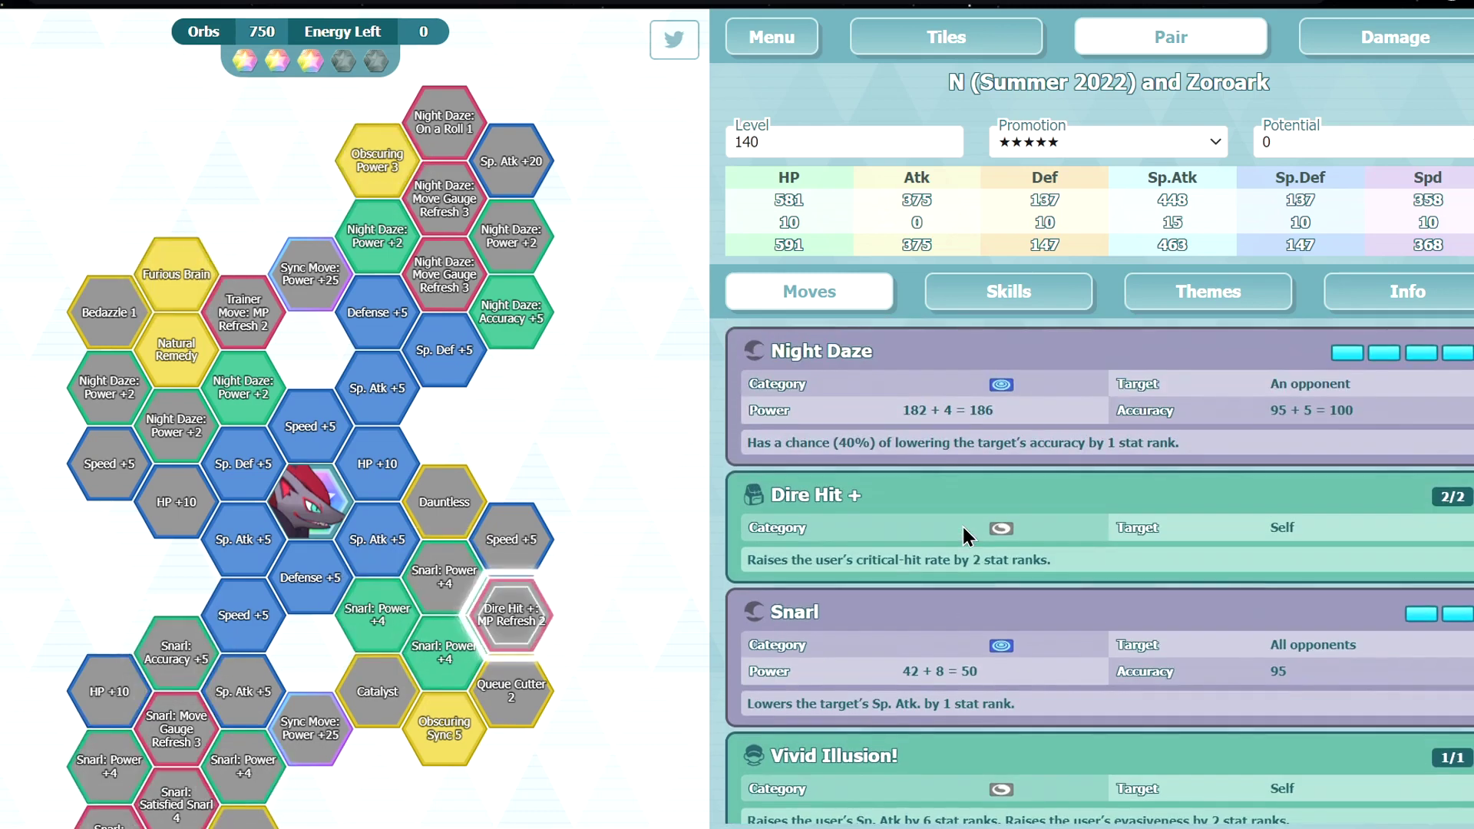
mouse_move(100, 347)
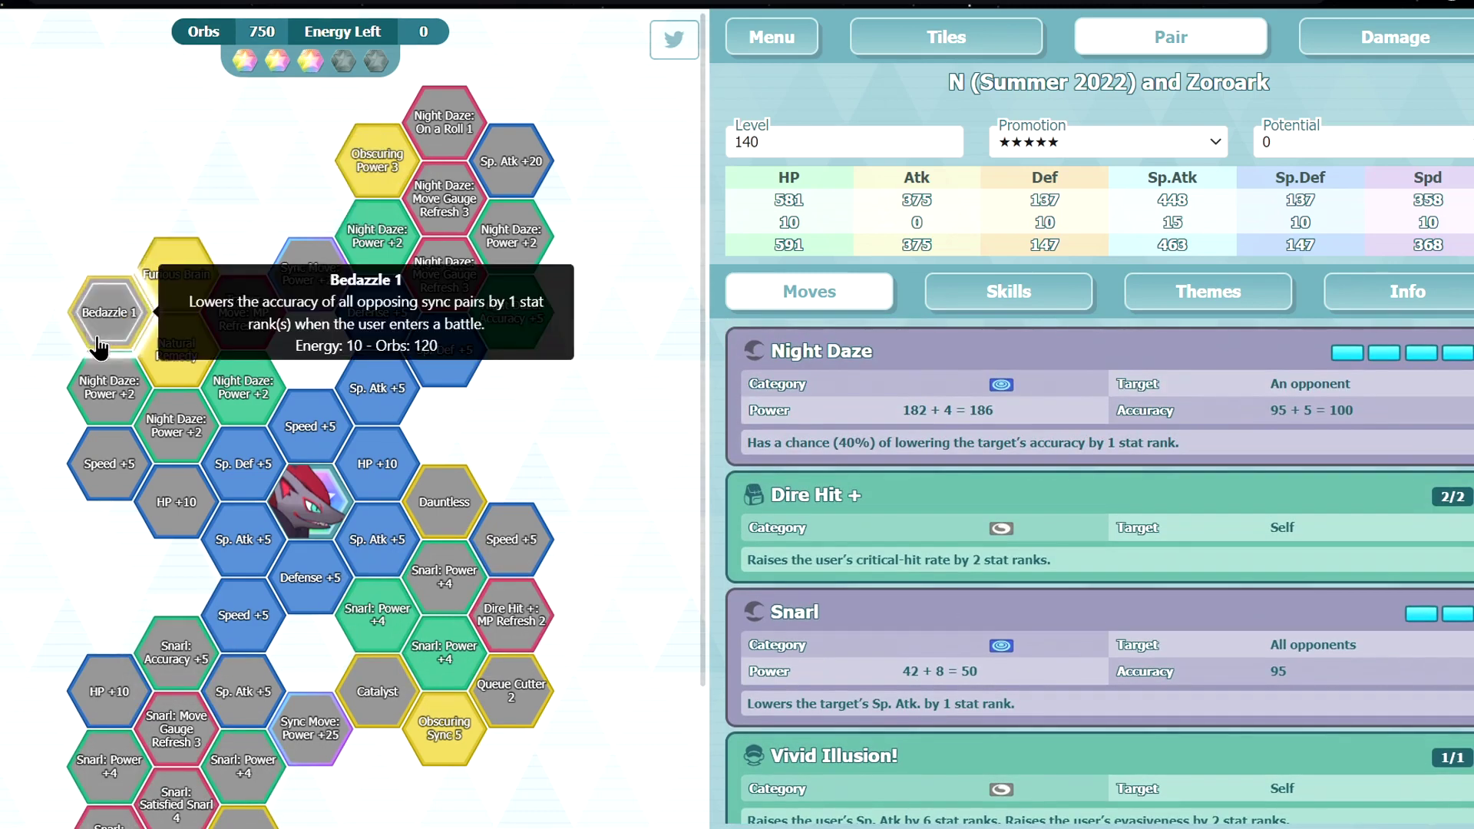
click(108, 313)
click(205, 411)
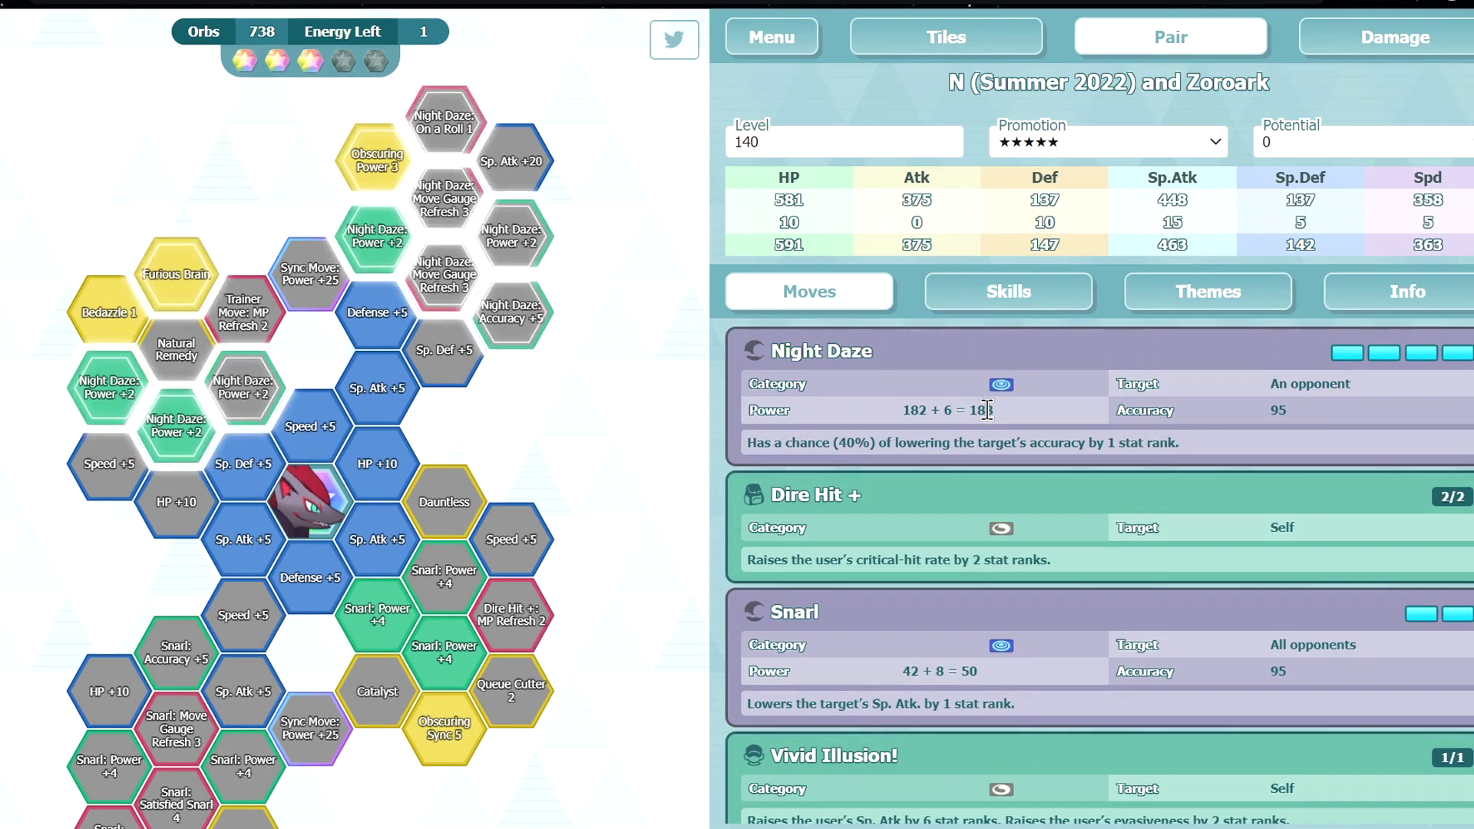
mouse_move(449, 733)
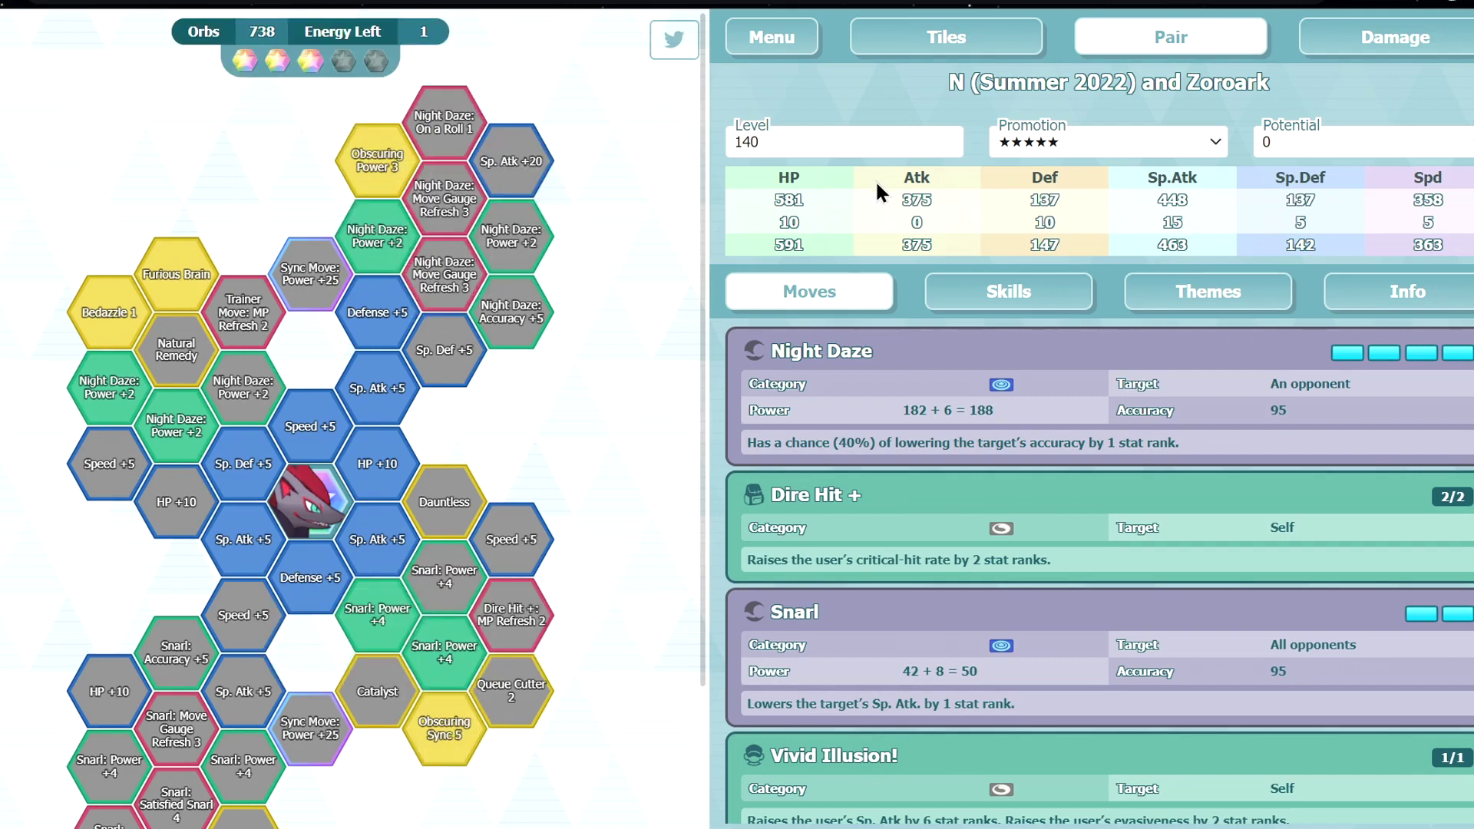
click(1330, 50)
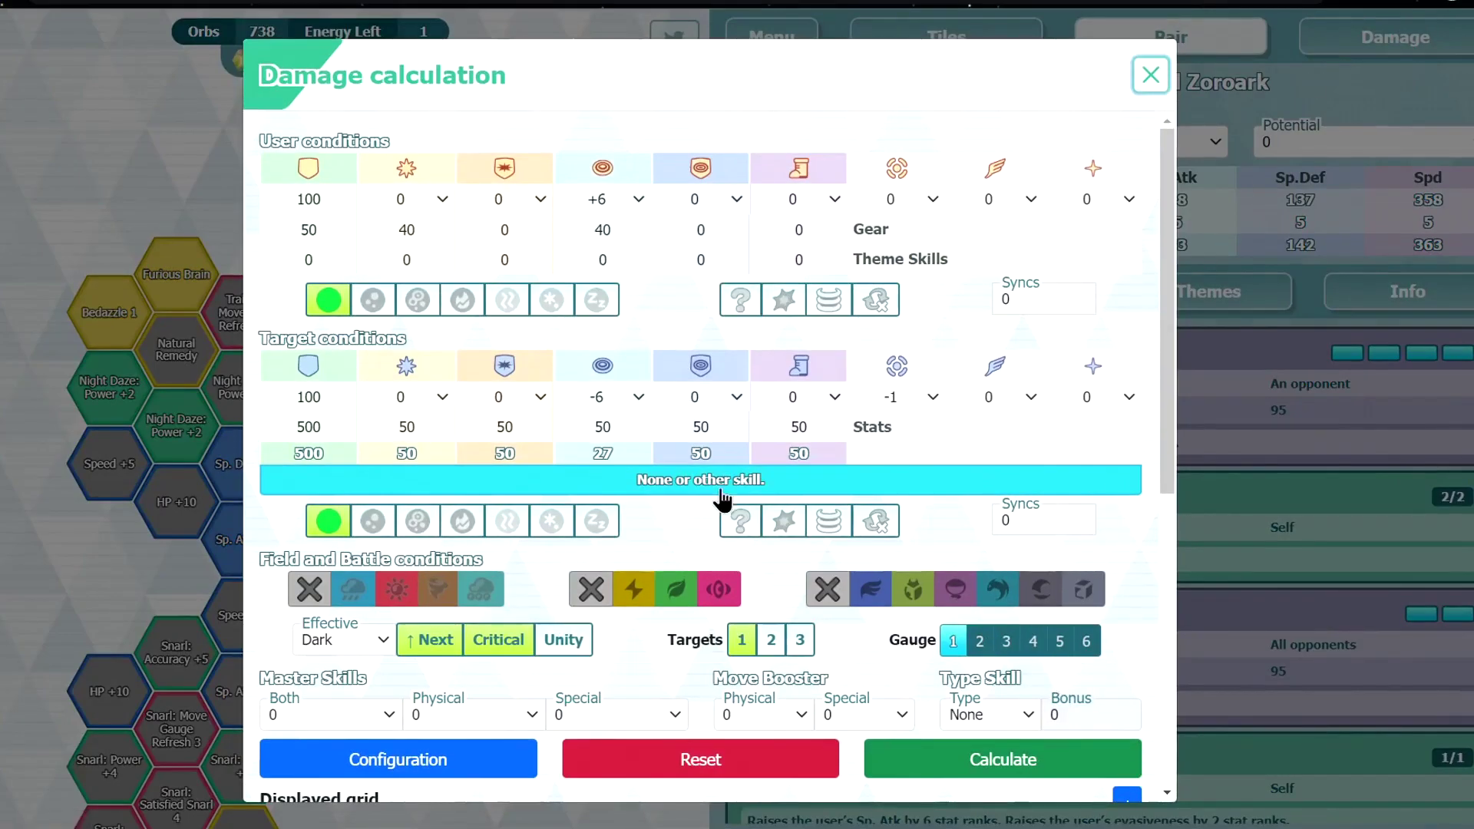
Review the Night Daze, Snarl and Dark Beam damage figures, then return to the moves list
scroll(799, 560, down, 8)
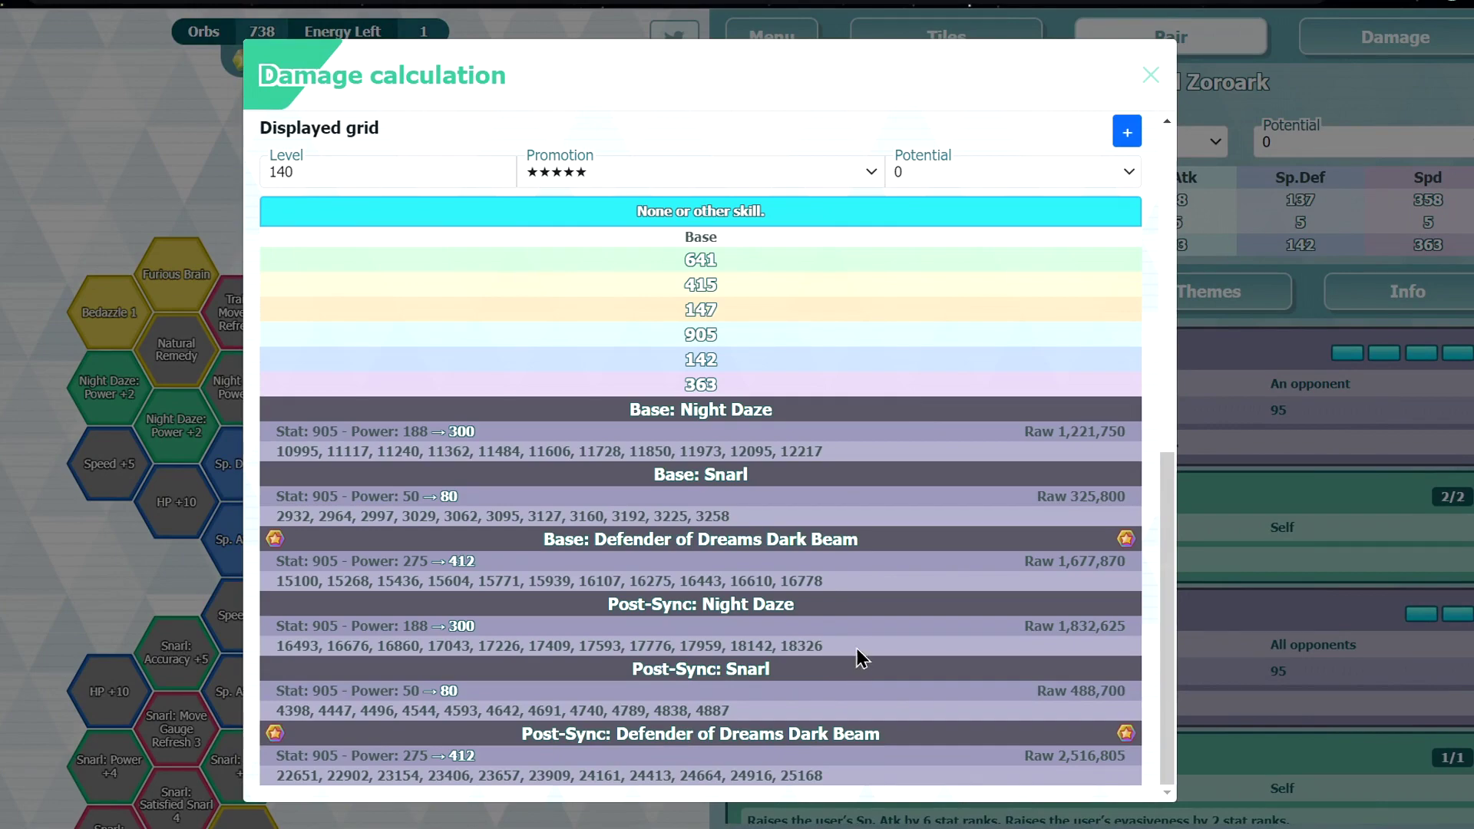
scroll(877, 595, up, 7)
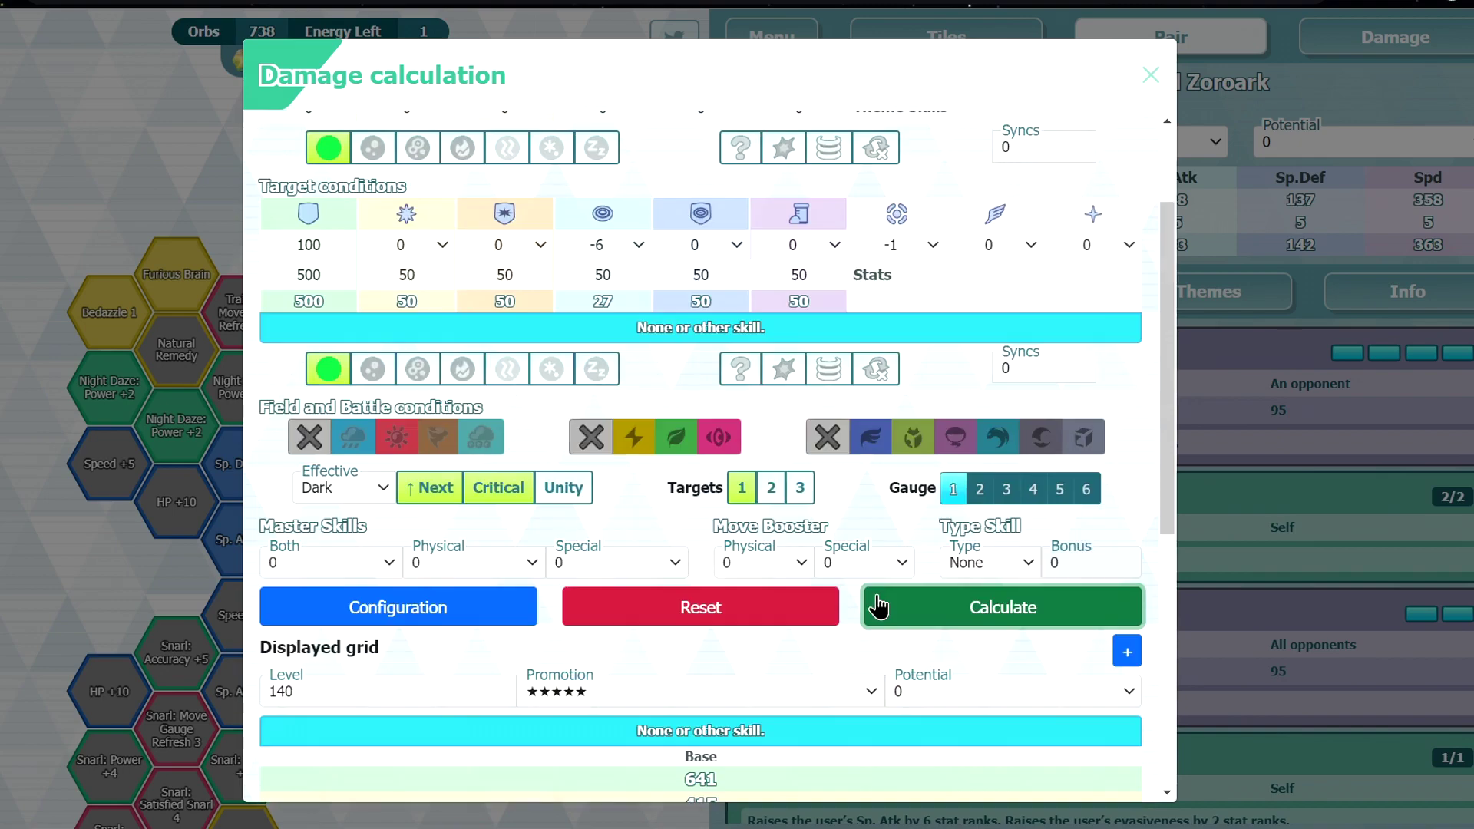
scroll(876, 602, down, 7)
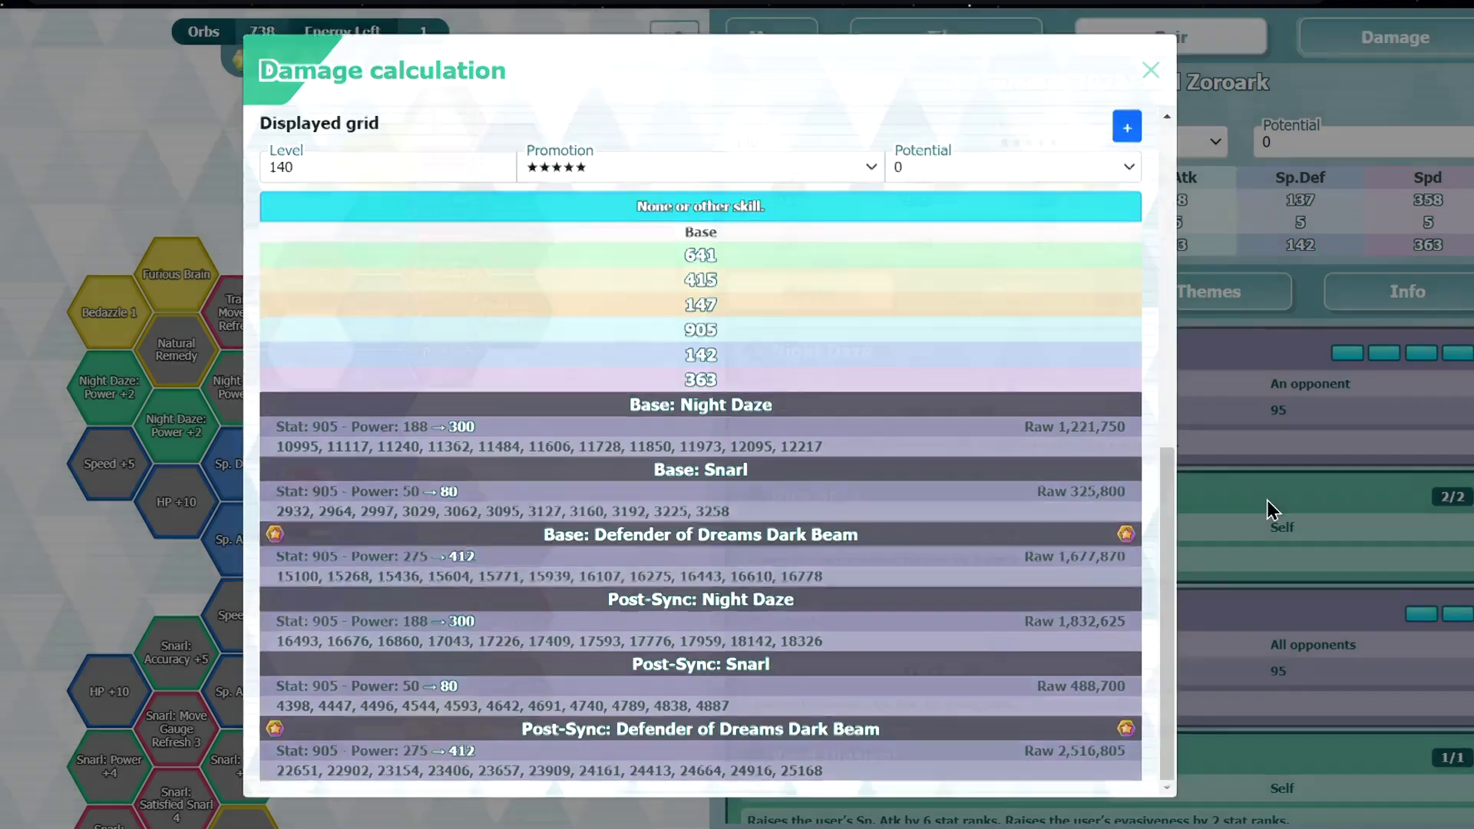
click(1268, 500)
click(1026, 304)
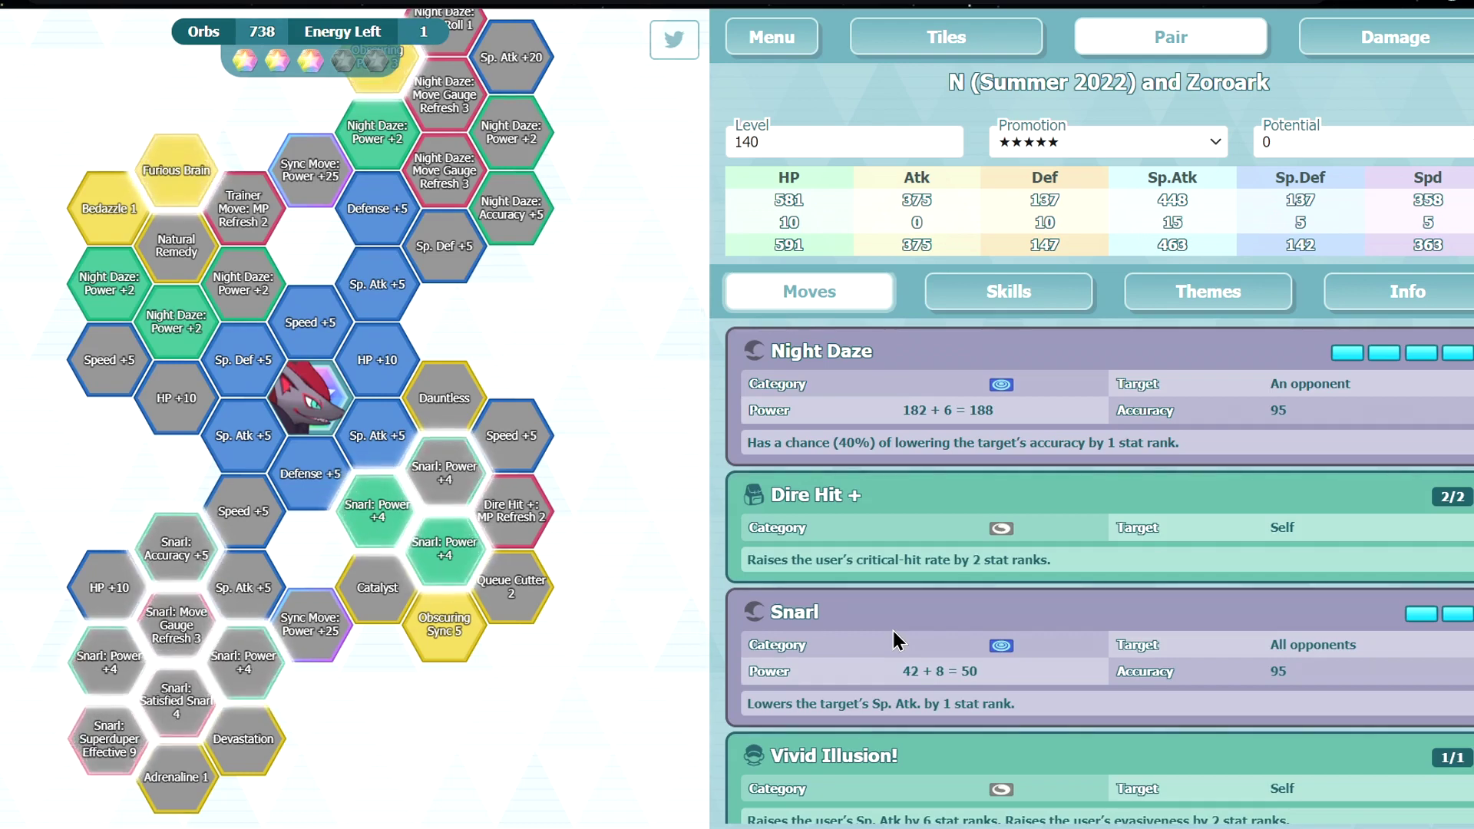
Select the Snarl tile path for a 750-orb variant giving Snarl 100 accuracy, and check the result
click(109, 738)
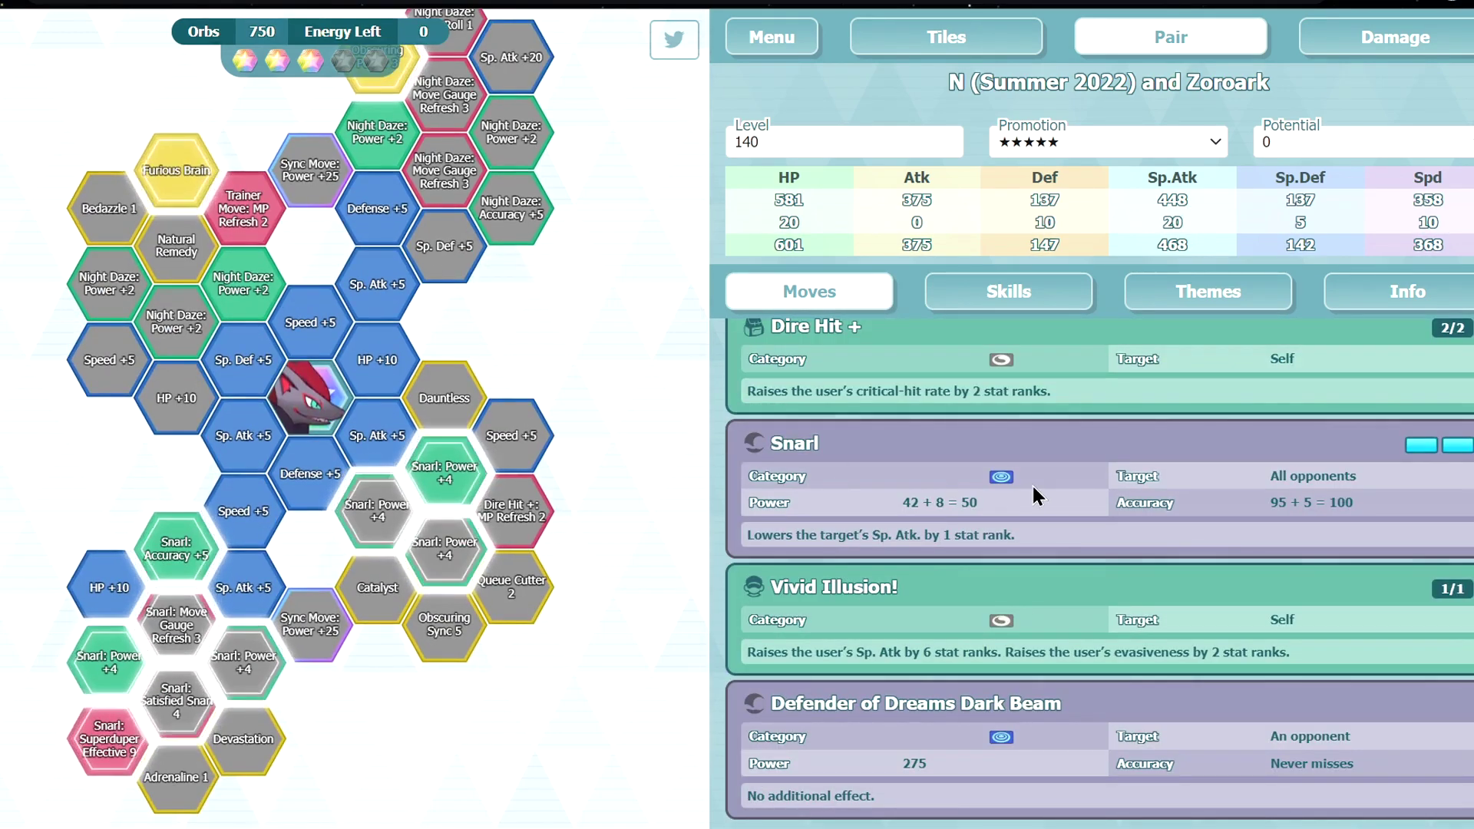
scroll(192, 284, up, 3)
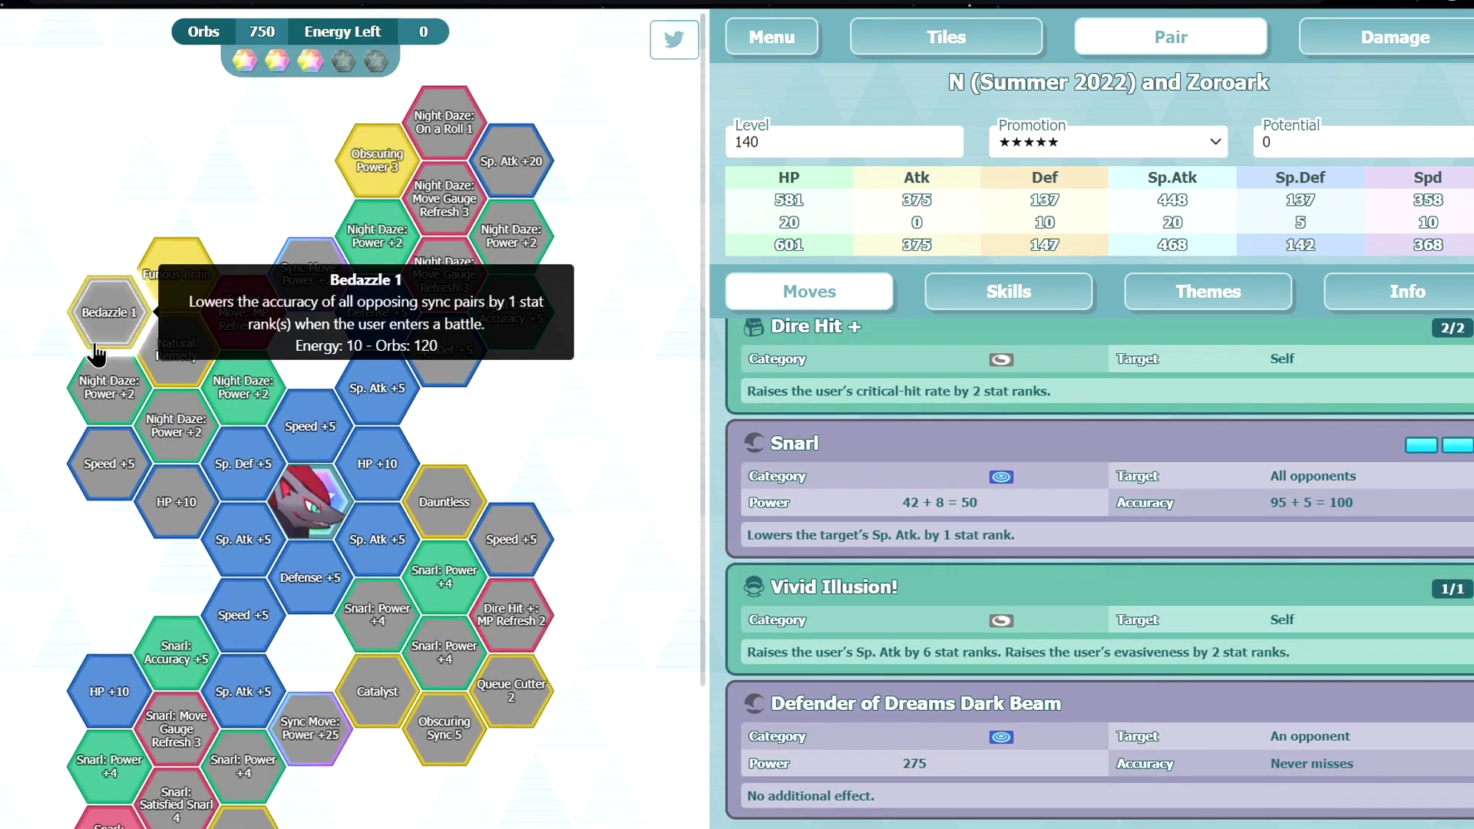
scroll(658, 498, down, 1)
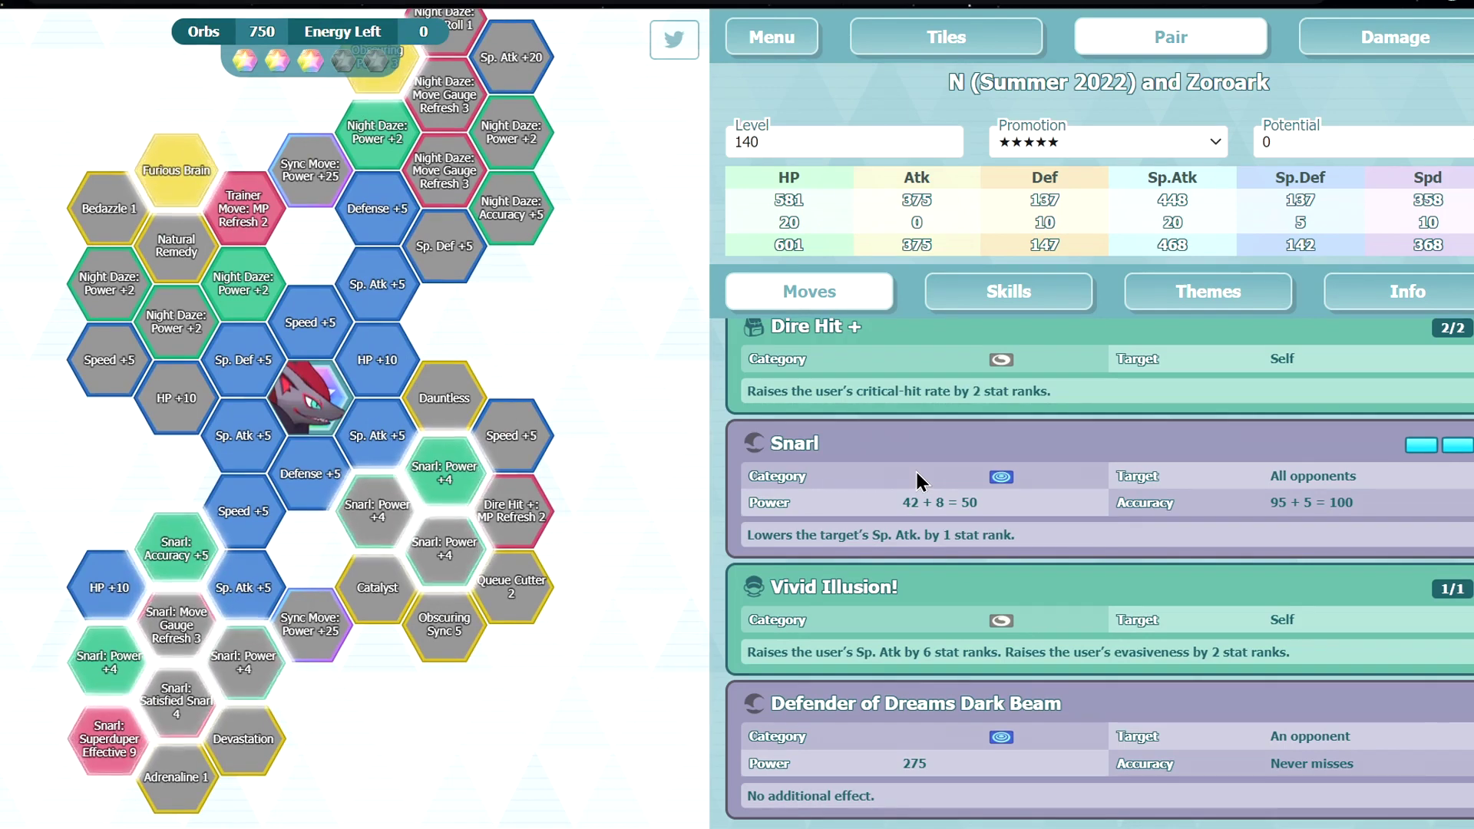
scroll(577, 657, up, 1)
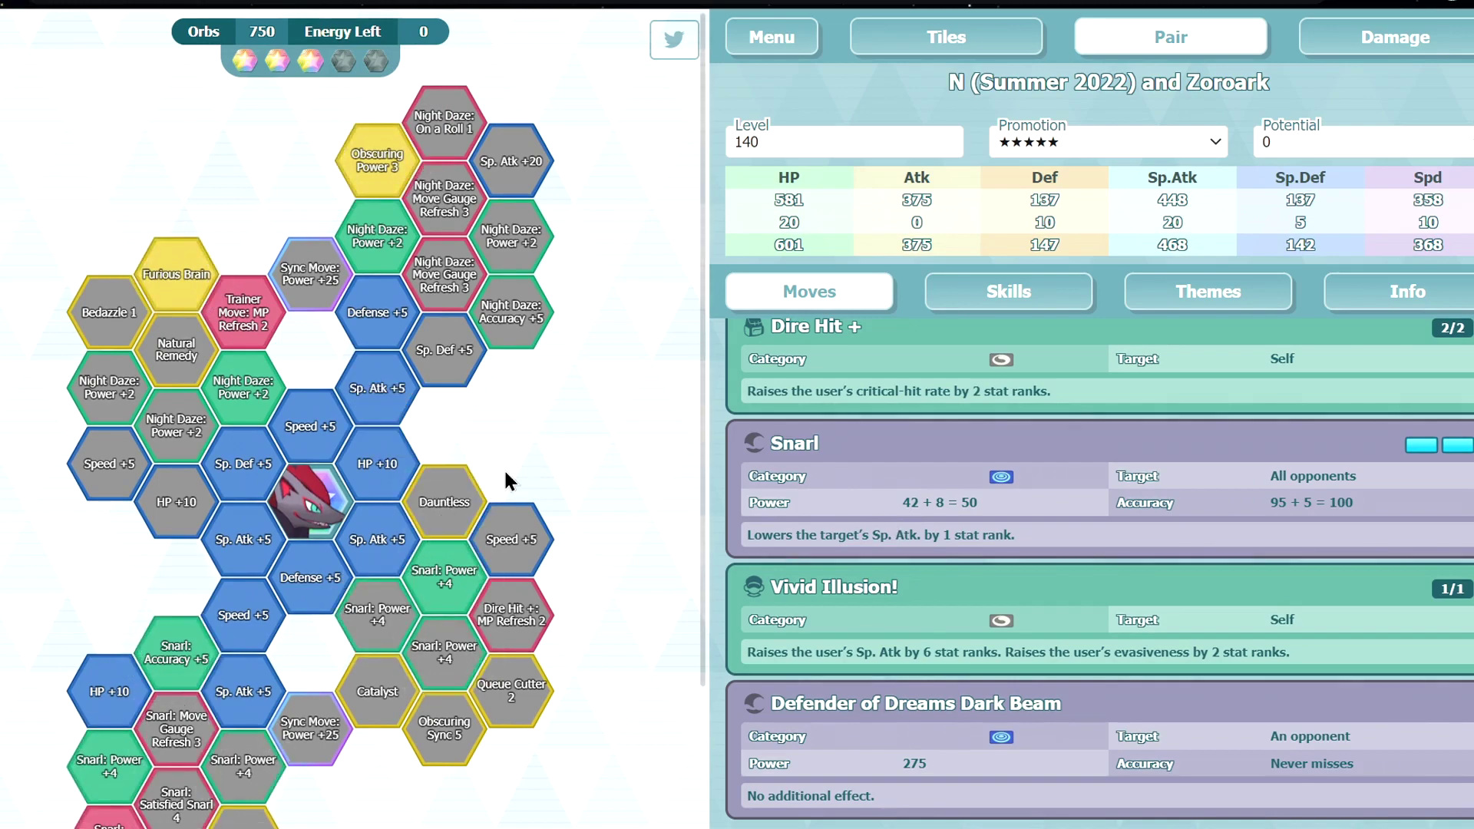
scroll(1128, 501, up, 2)
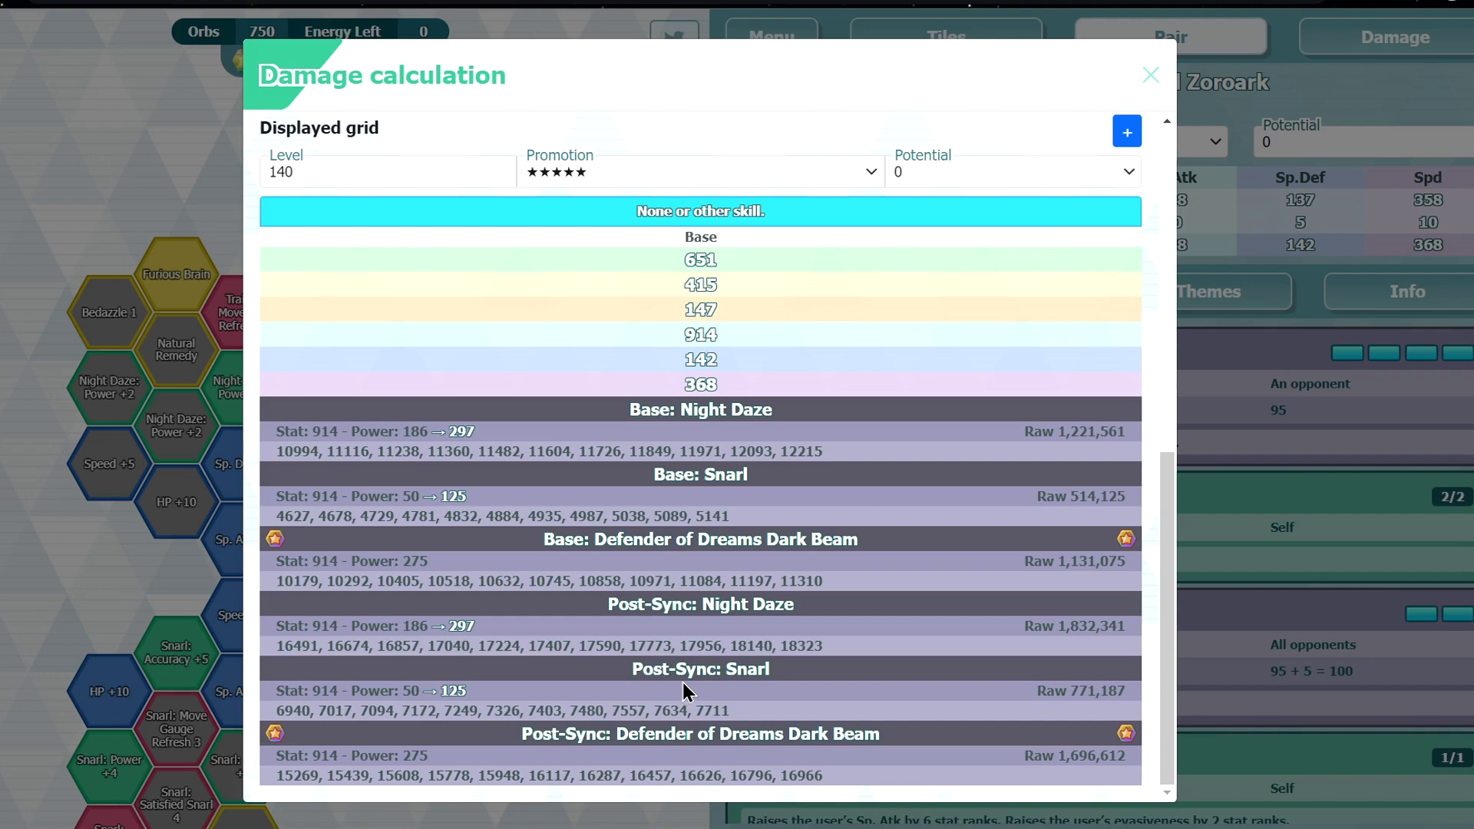
Turn off ↑ Next, recalculate this grid's damage, and close the dialog
scroll(683, 684, up, 4)
click(430, 279)
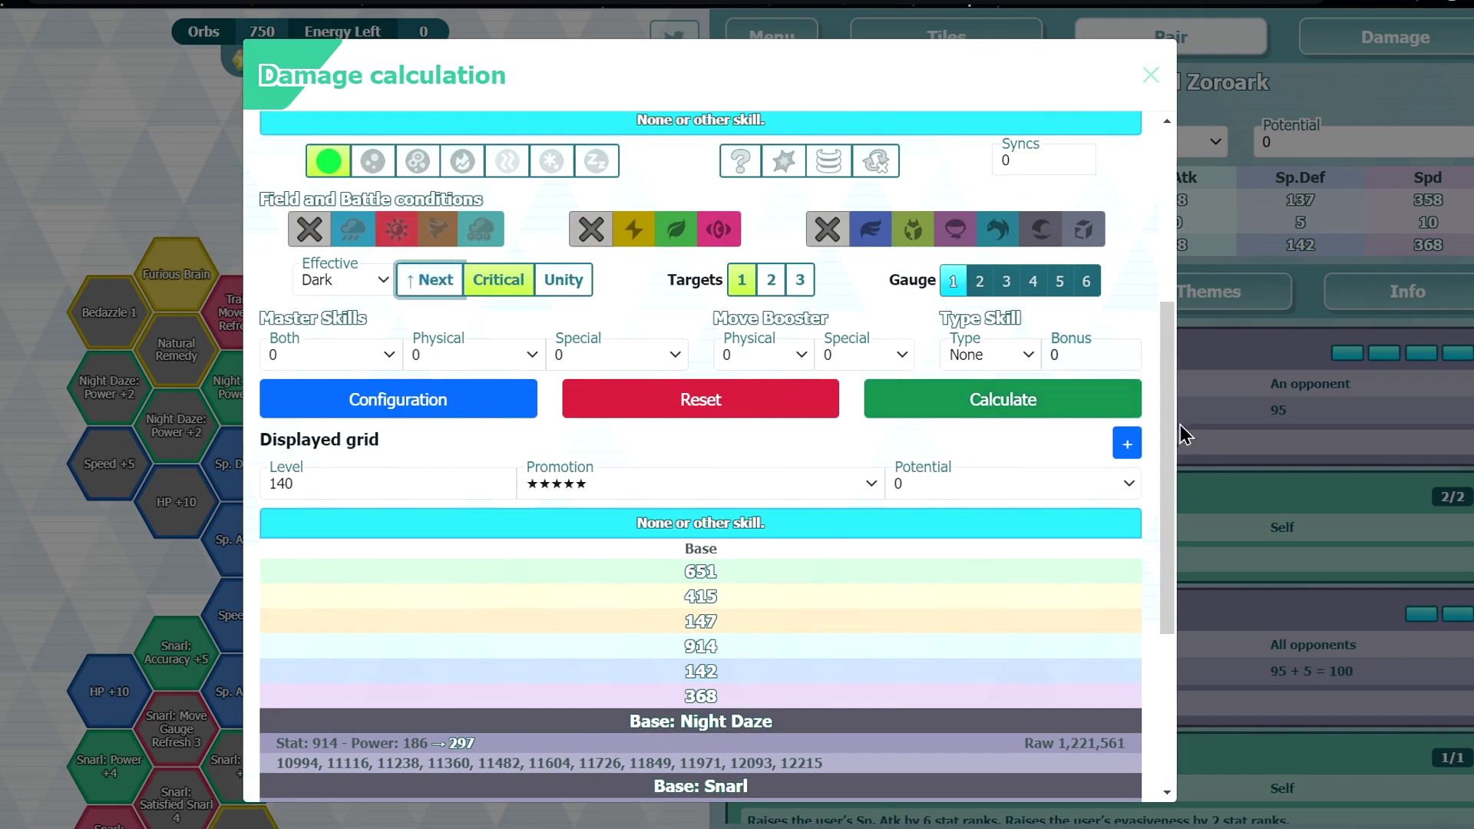
click(1004, 401)
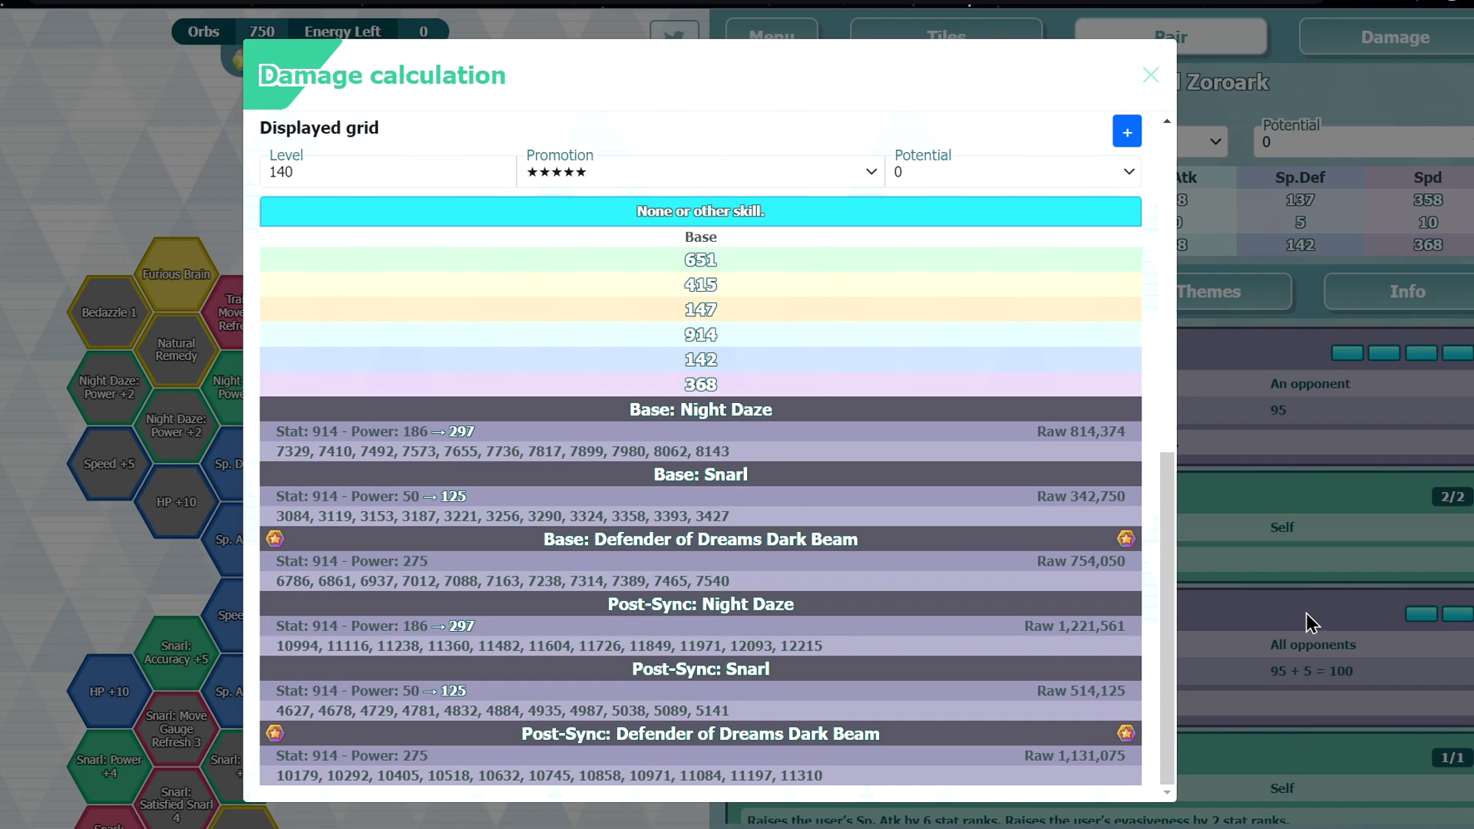
click(1307, 612)
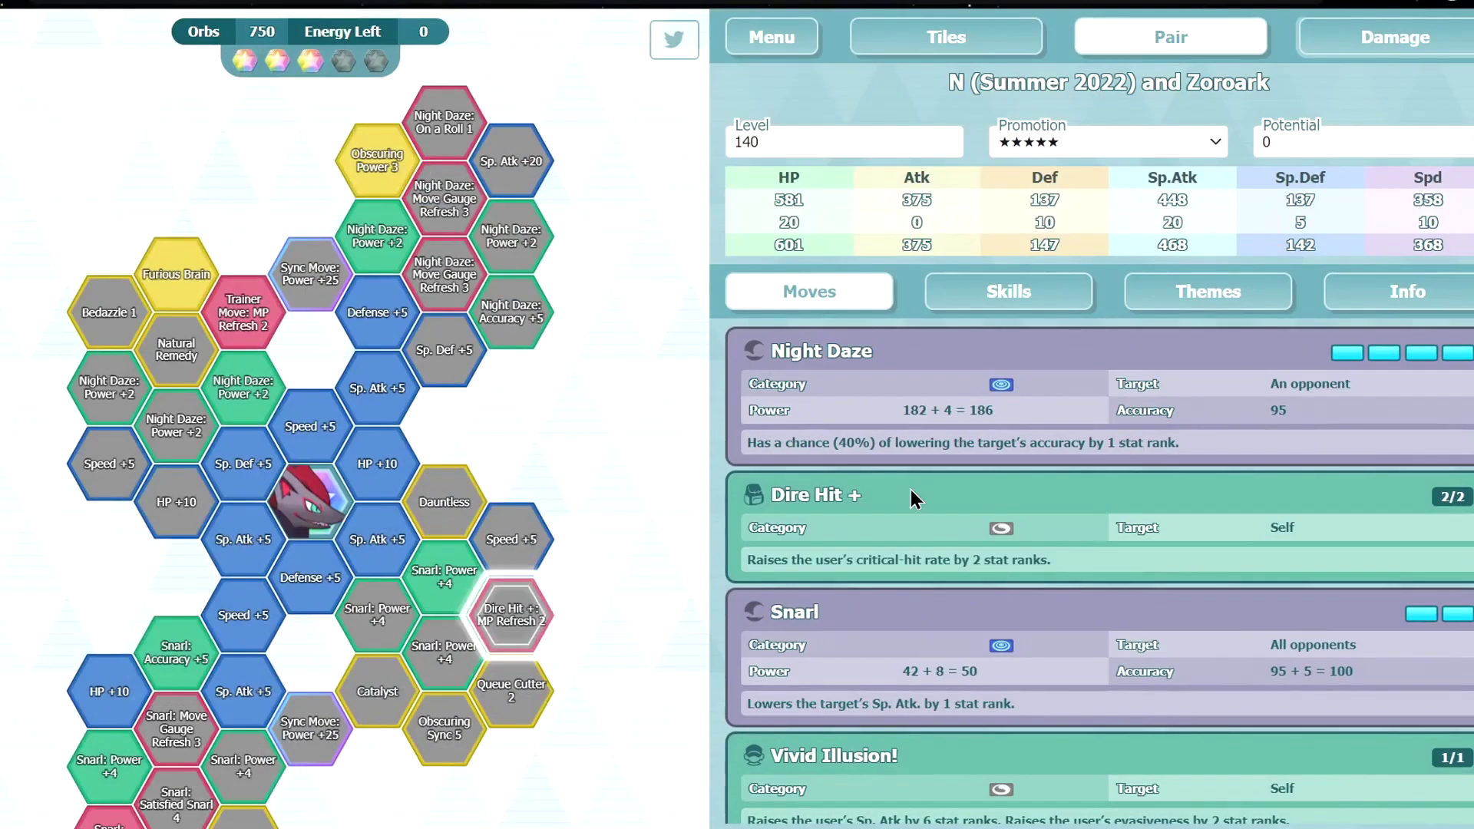
scroll(605, 436, down, 2)
scroll(605, 436, up, 2)
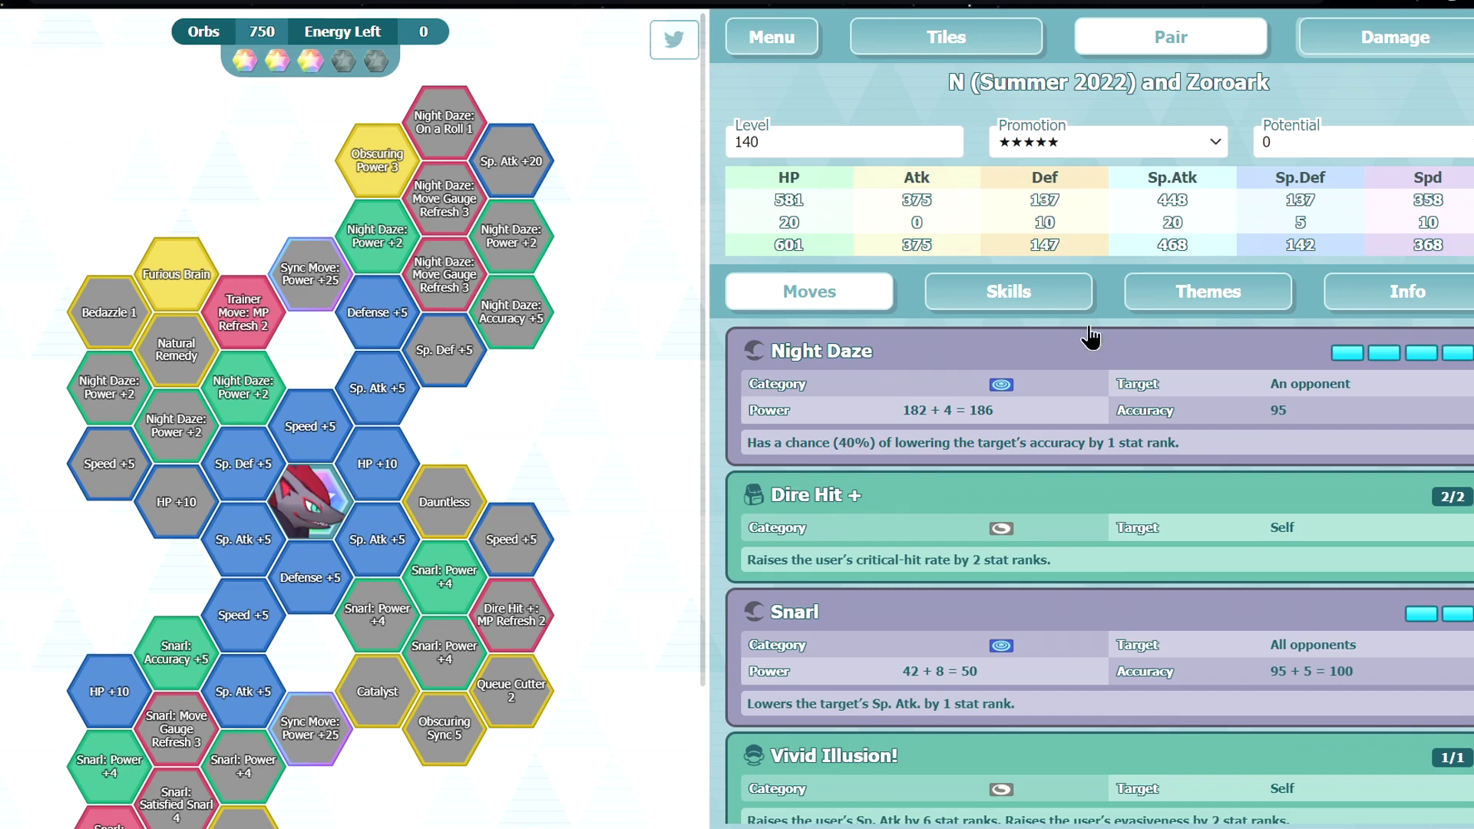
click(1006, 303)
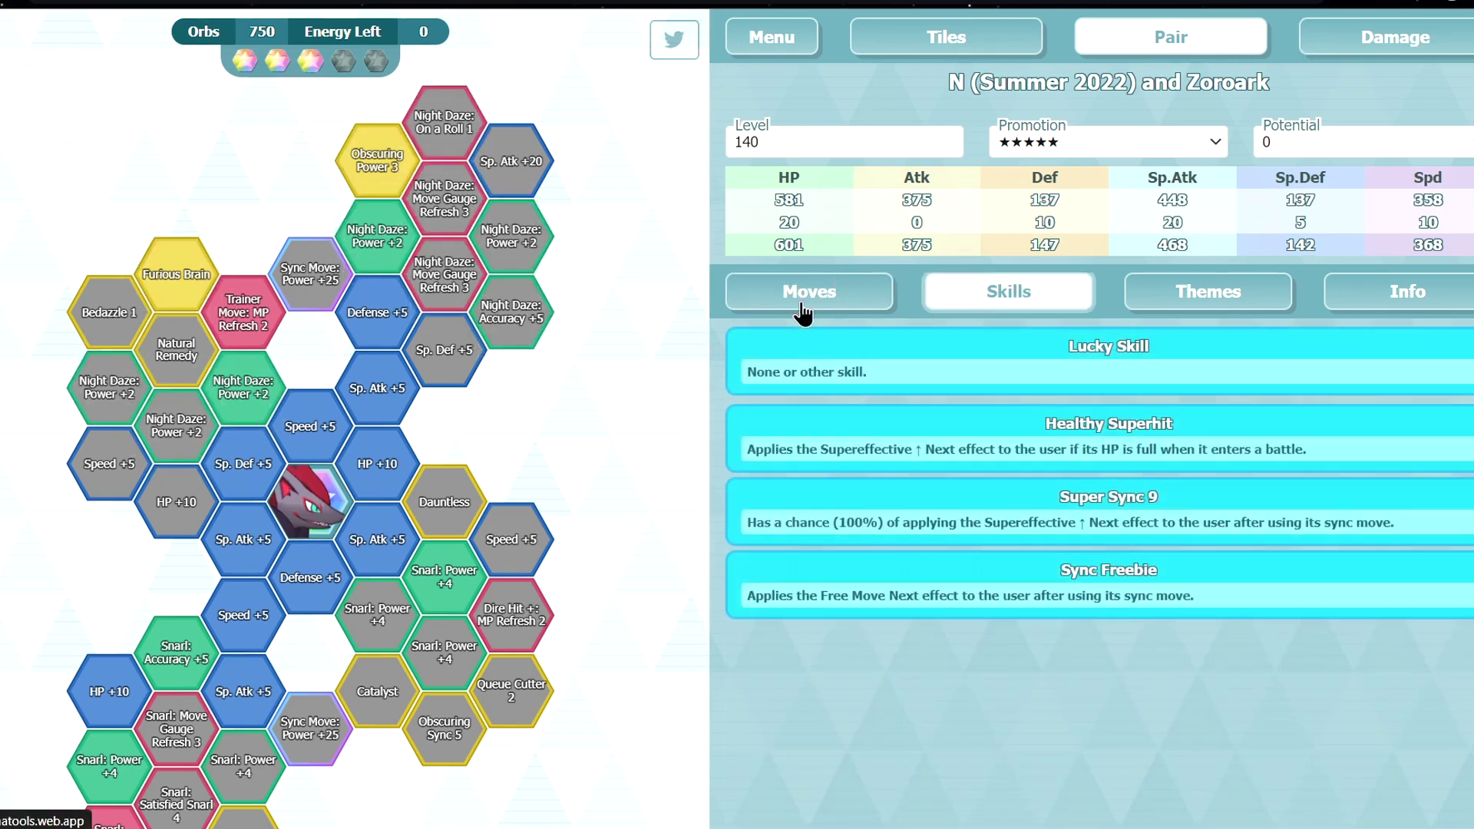
click(843, 285)
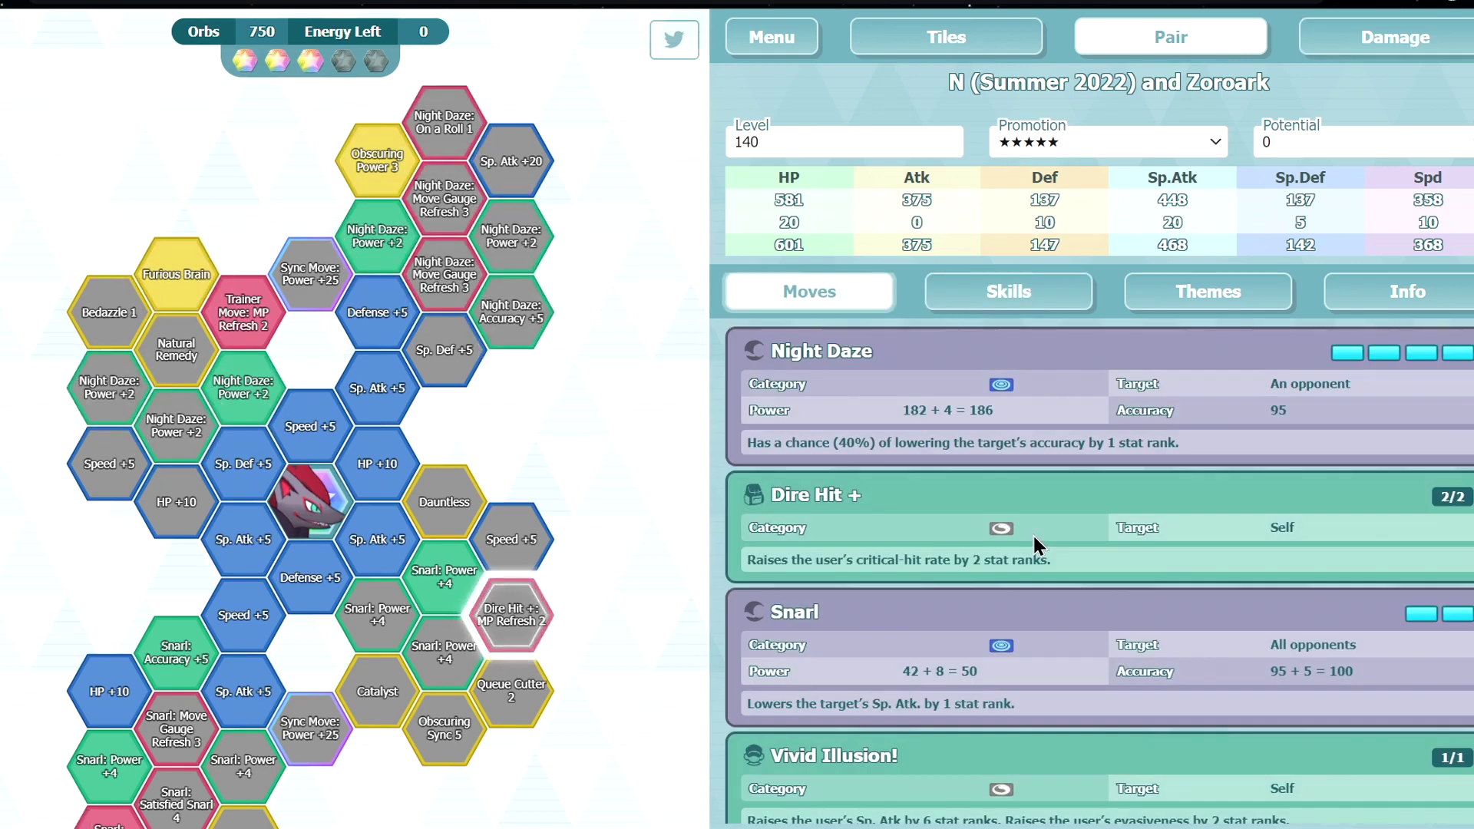